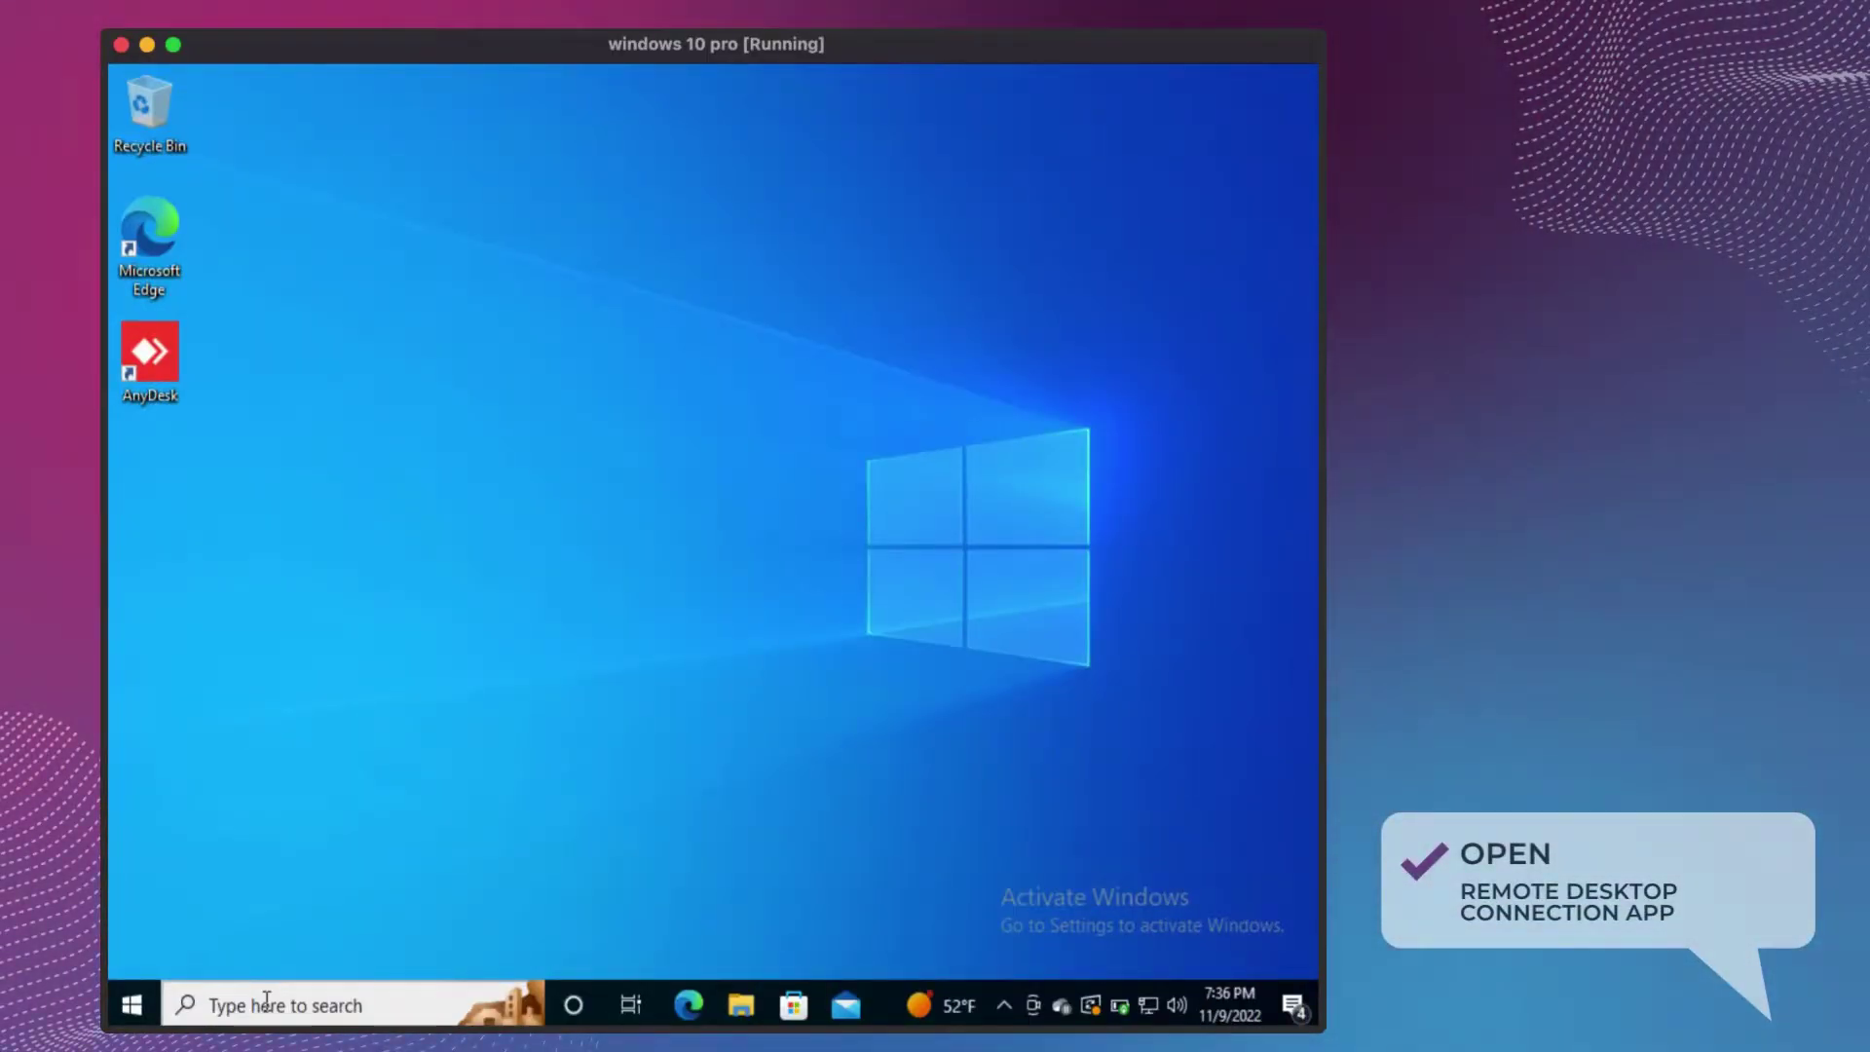
Search for 'remote desktop connection' and launch the app from the best match
{"action": "left_click", "coordinate": [266, 1004]}
{"action": "type", "text": "rem"}
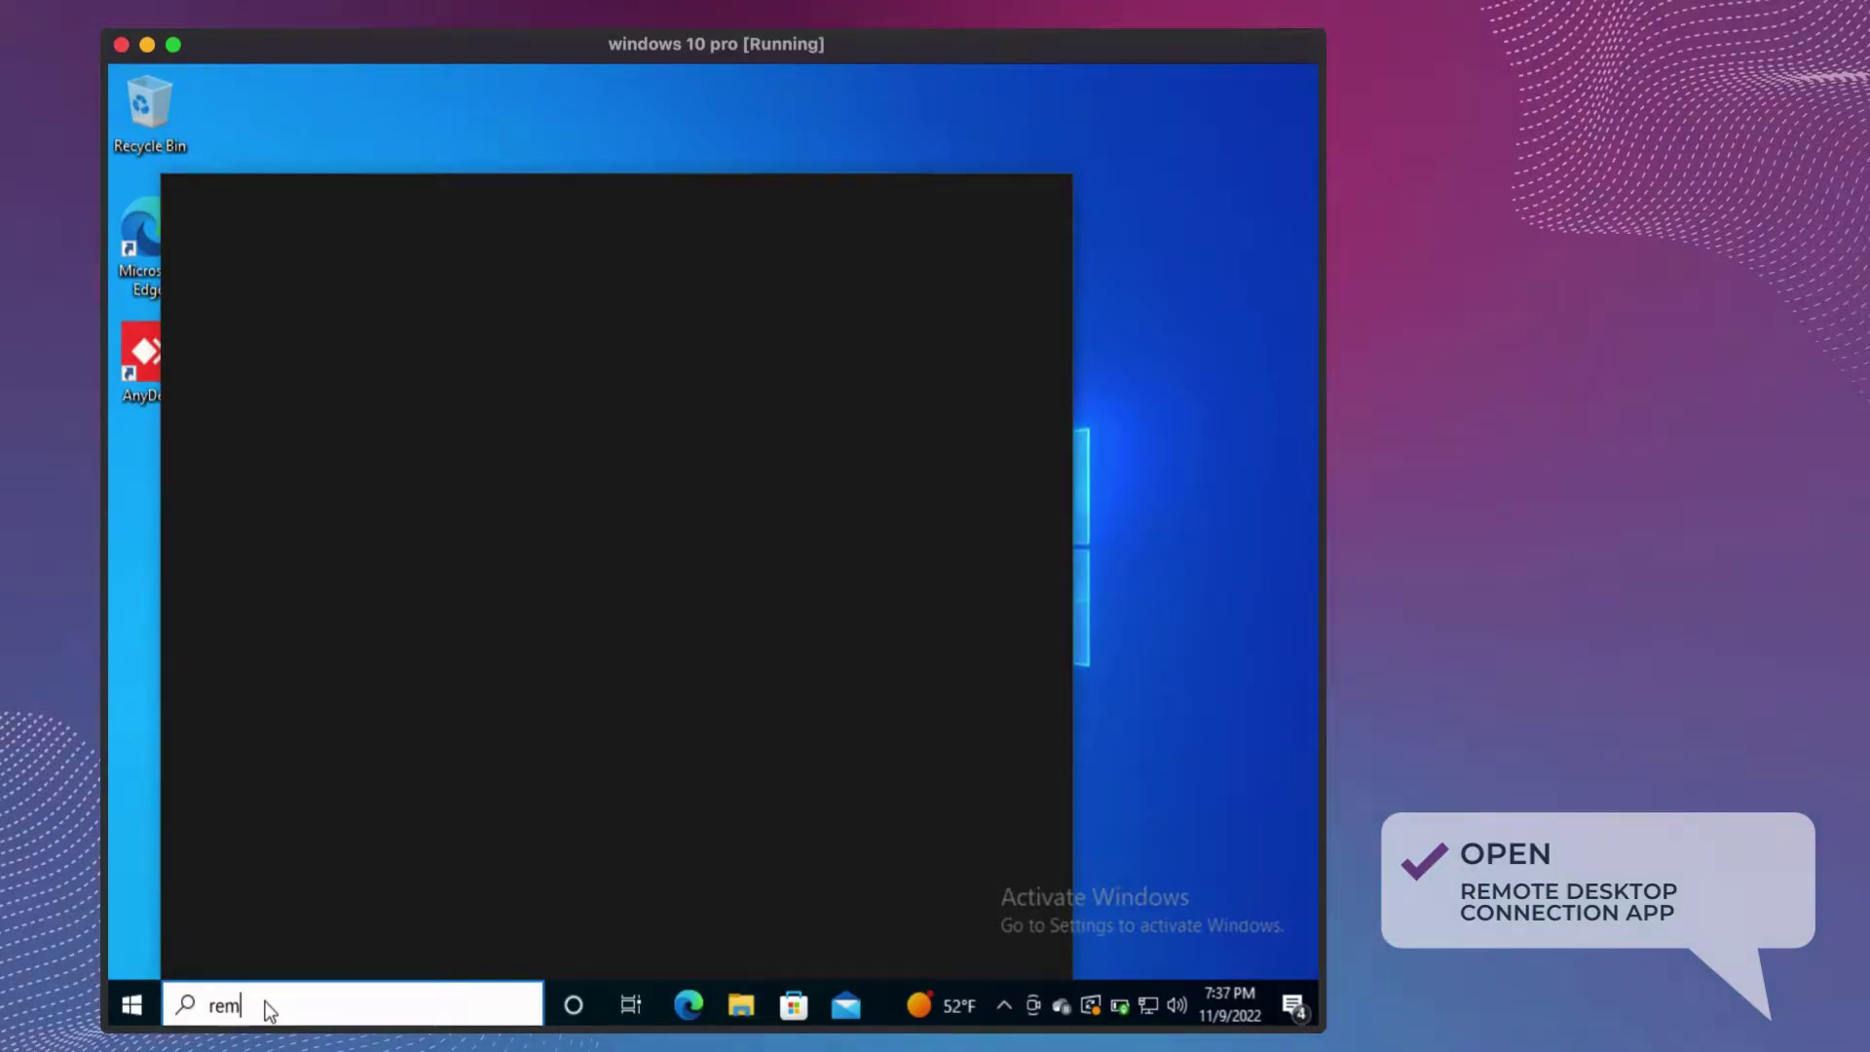
{"action": "type", "text": "ote de"}
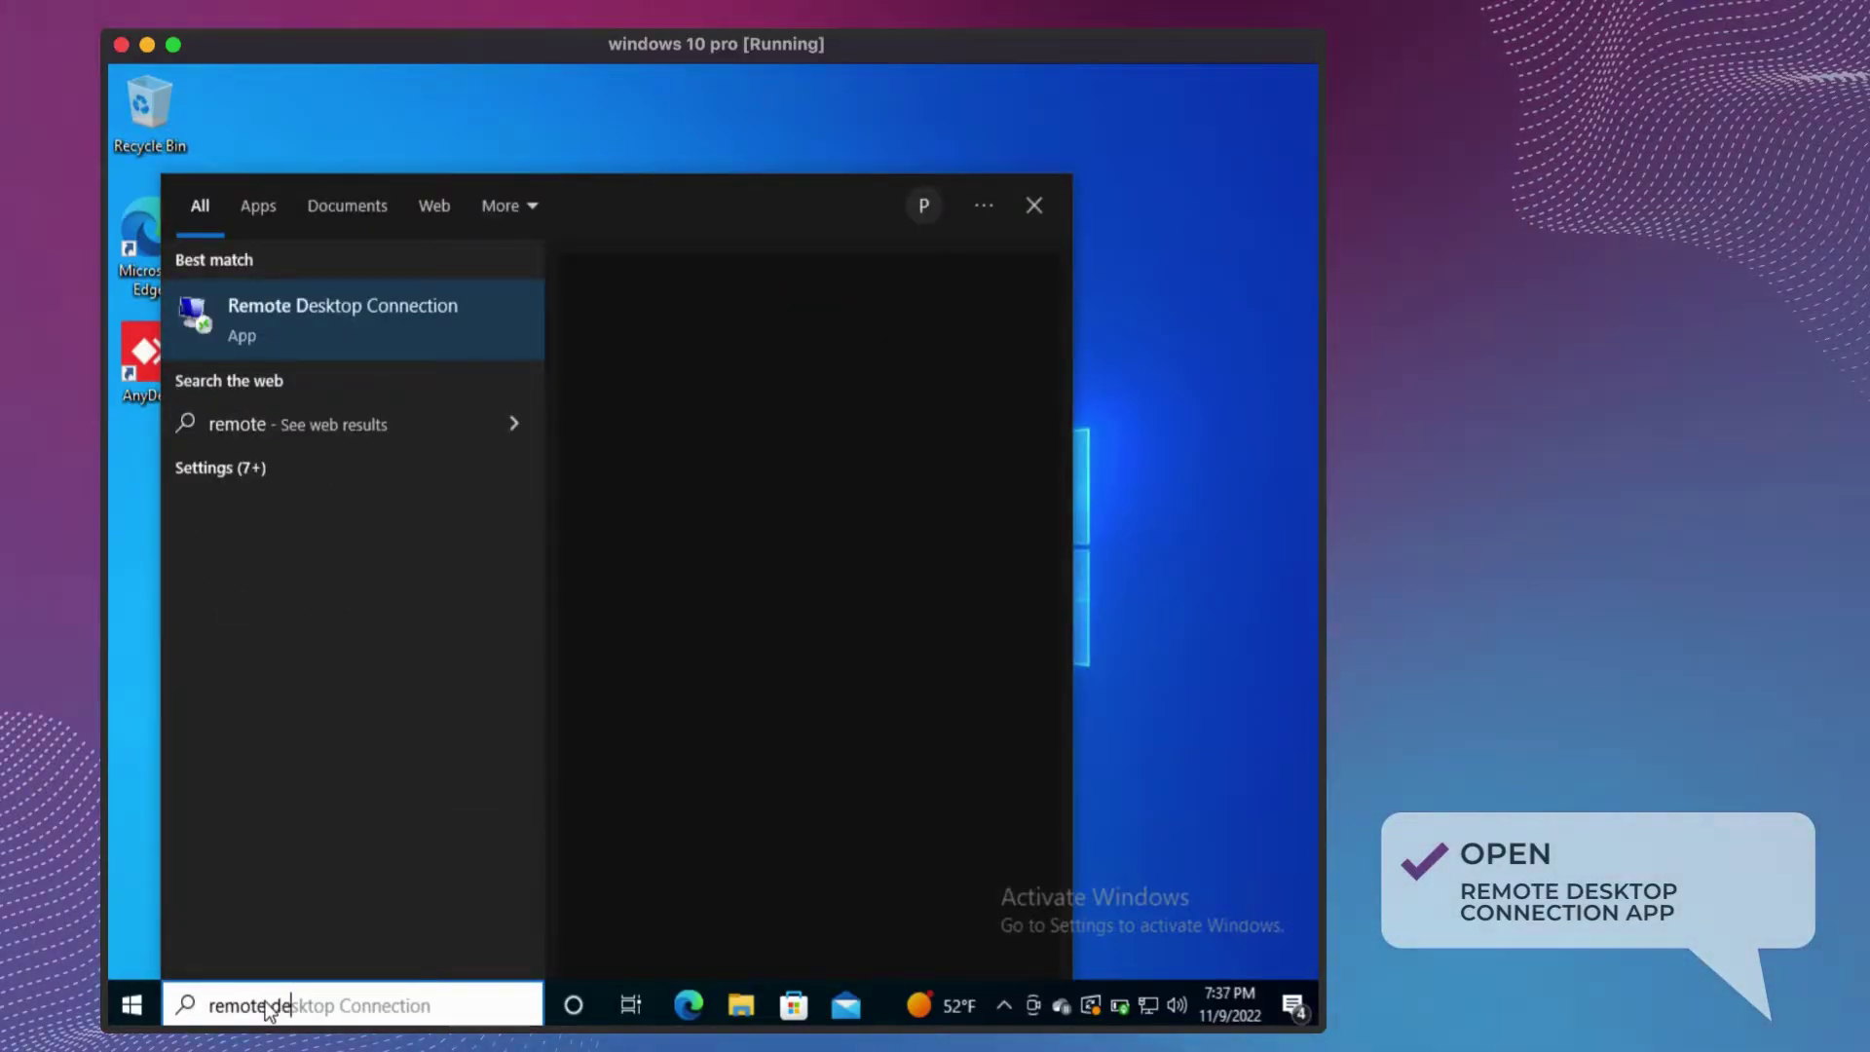
{"action": "type", "text": "sktop "}
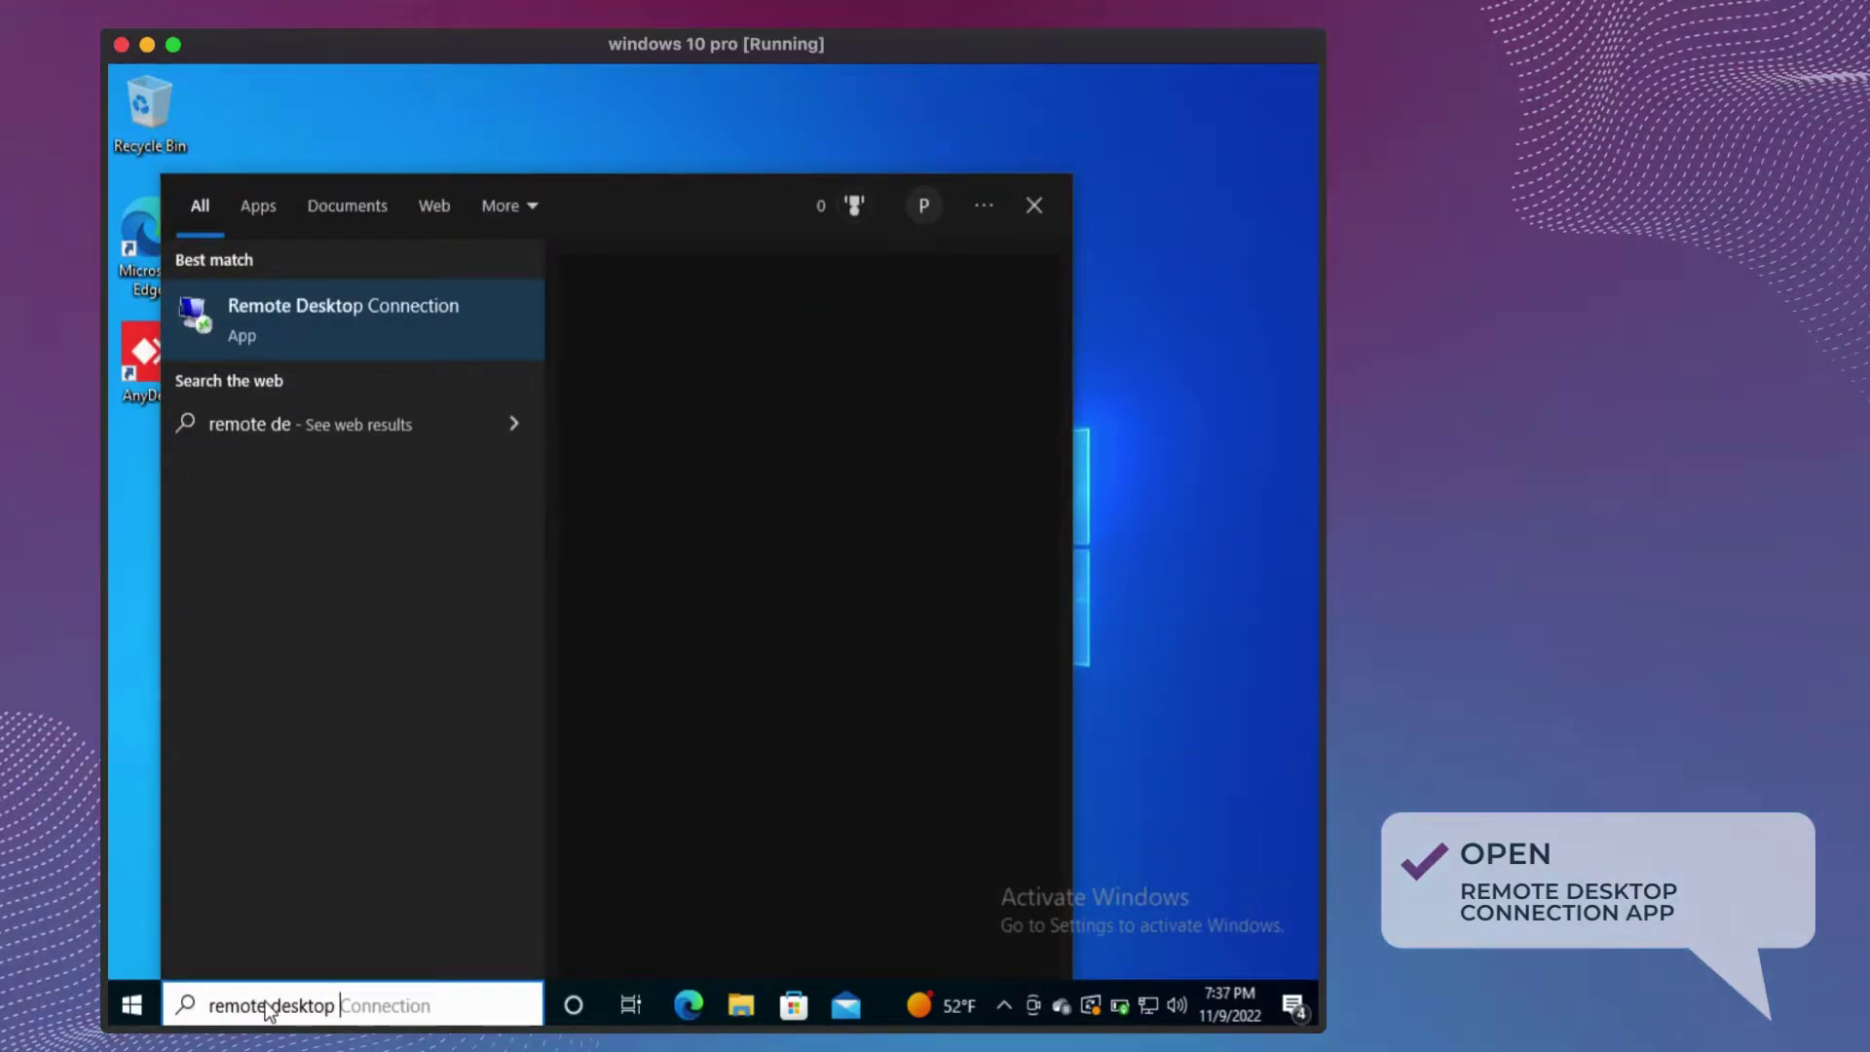
{"action": "type", "text": "connect"}
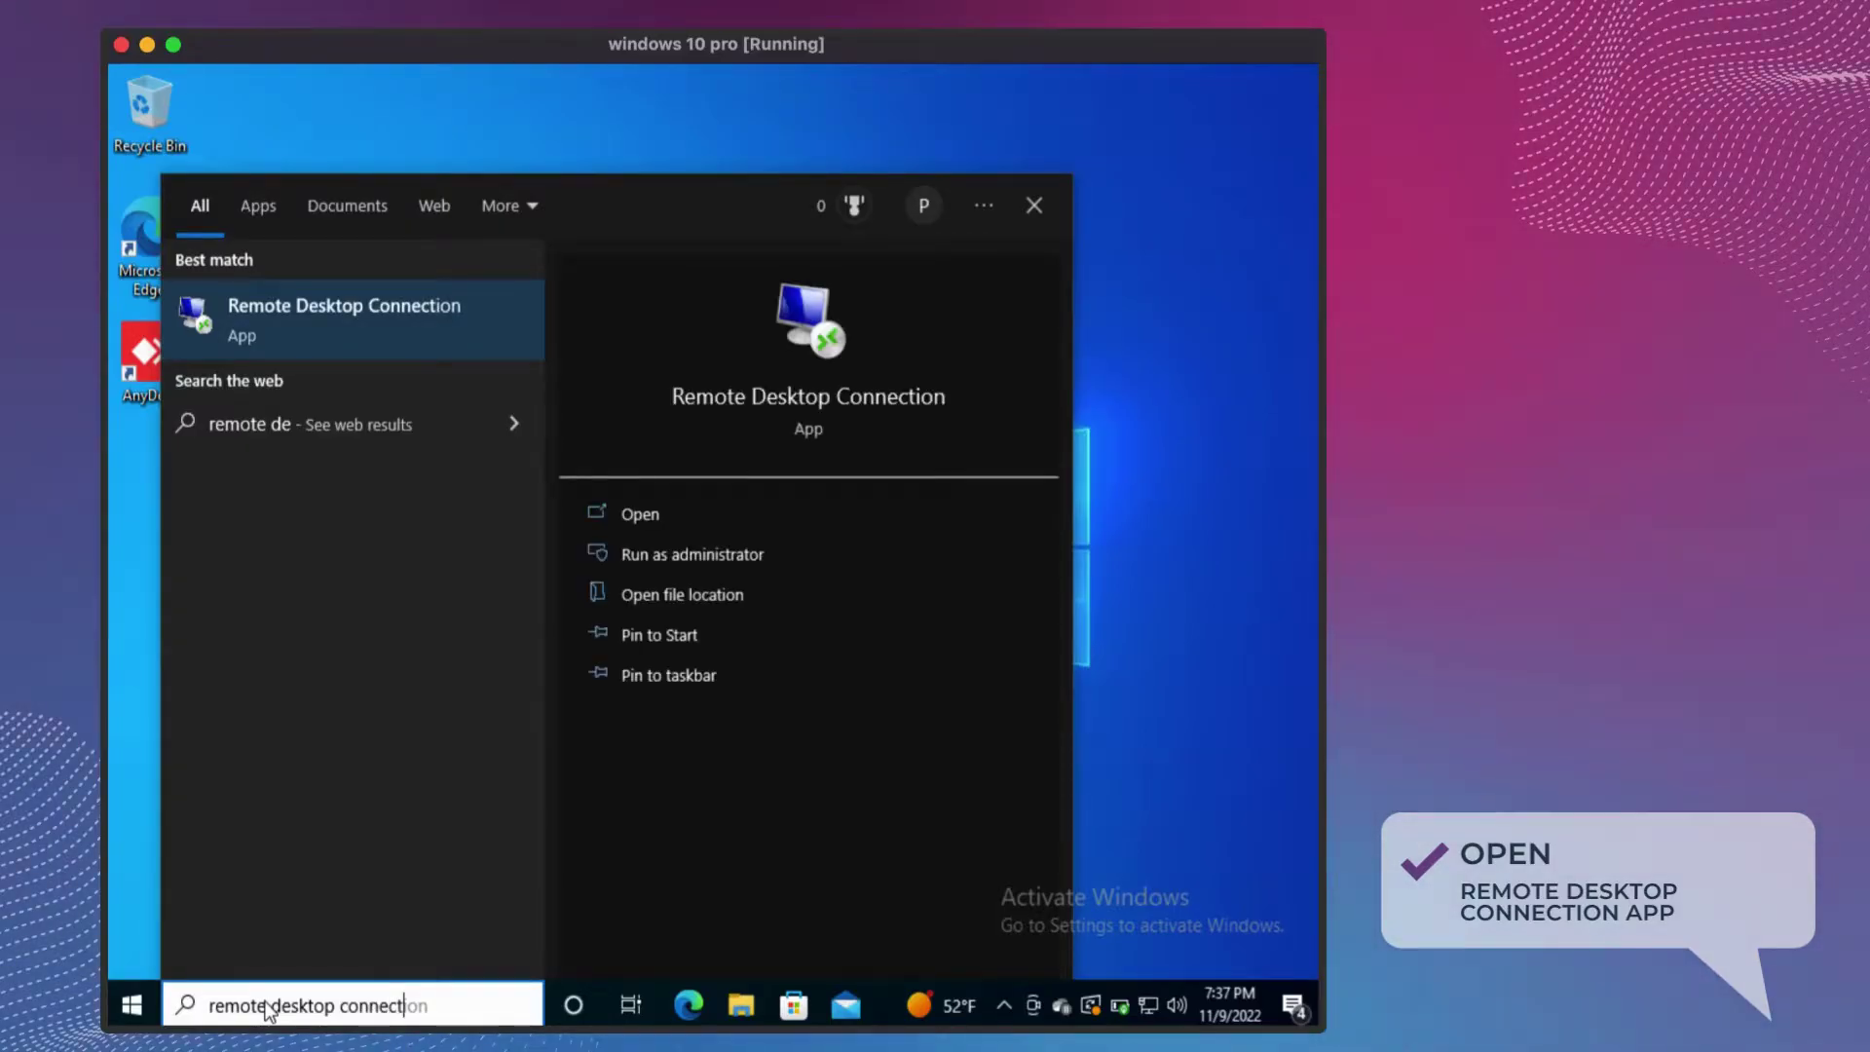
{"action": "type", "text": "ion"}
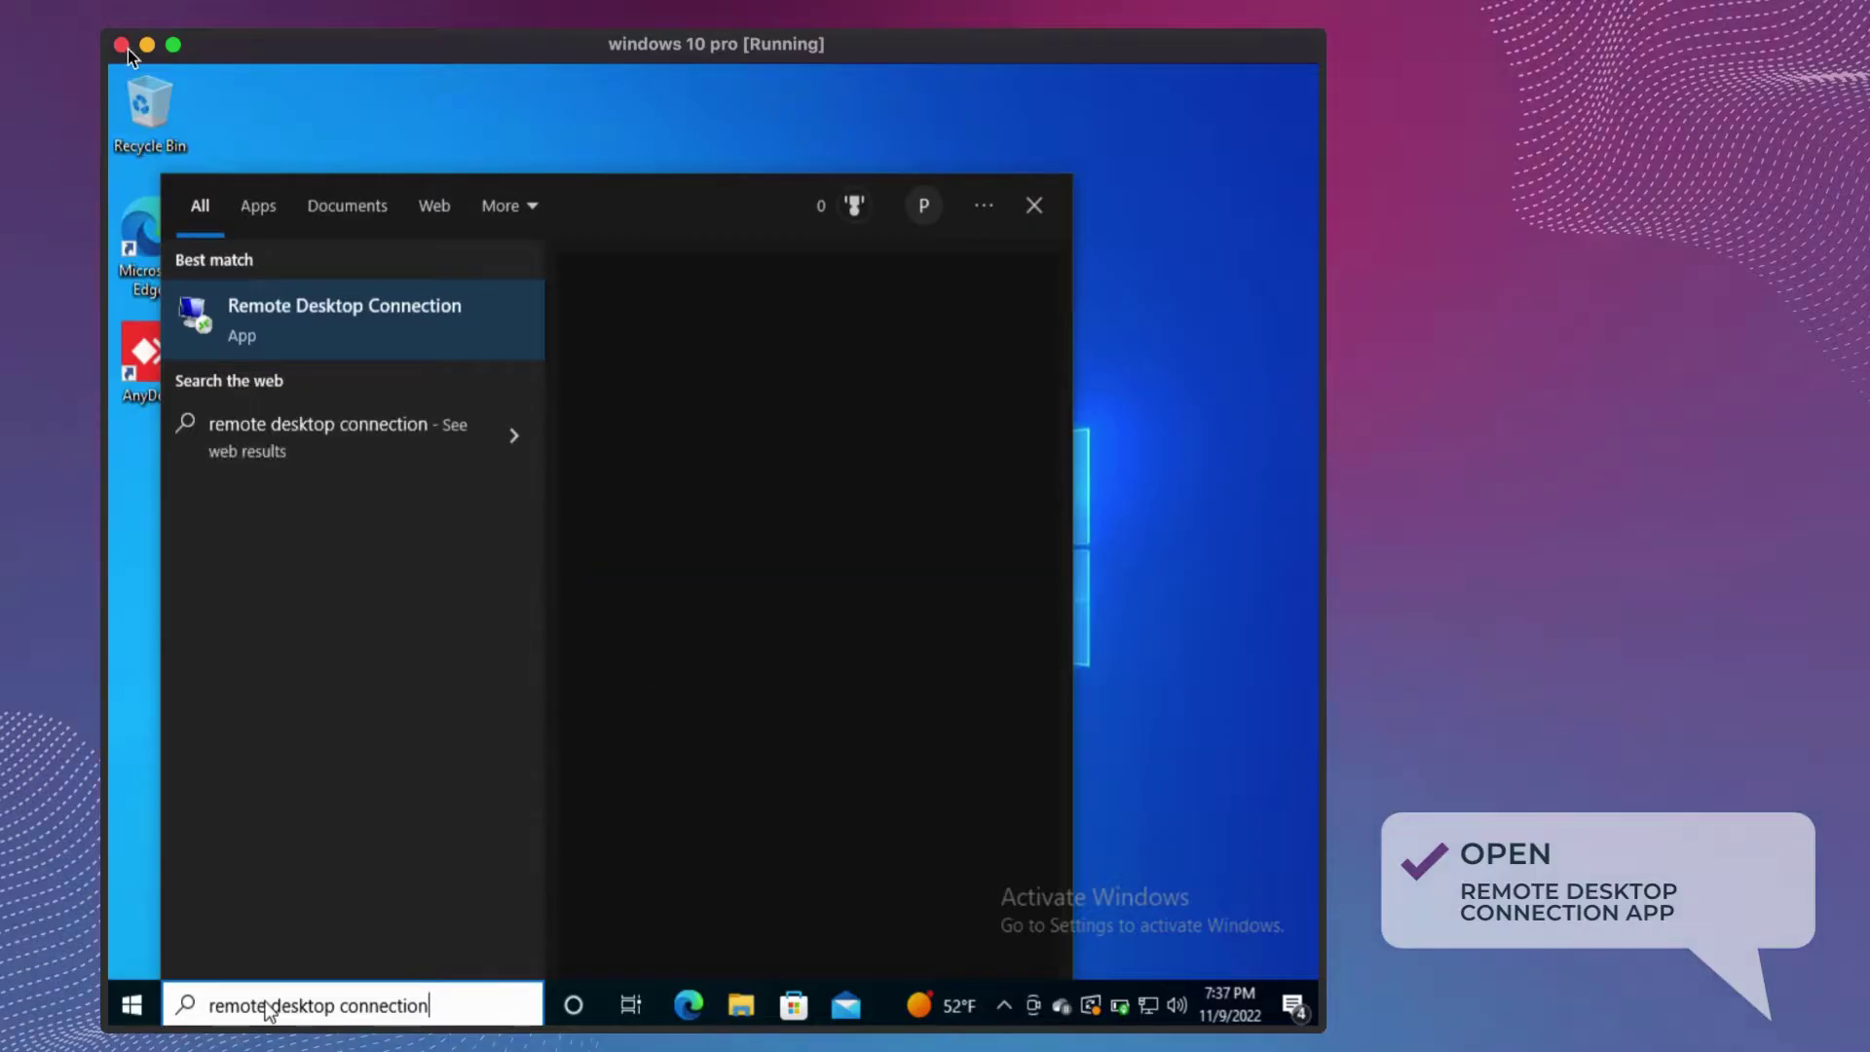
{"action": "left_click", "coordinate": [298, 334]}
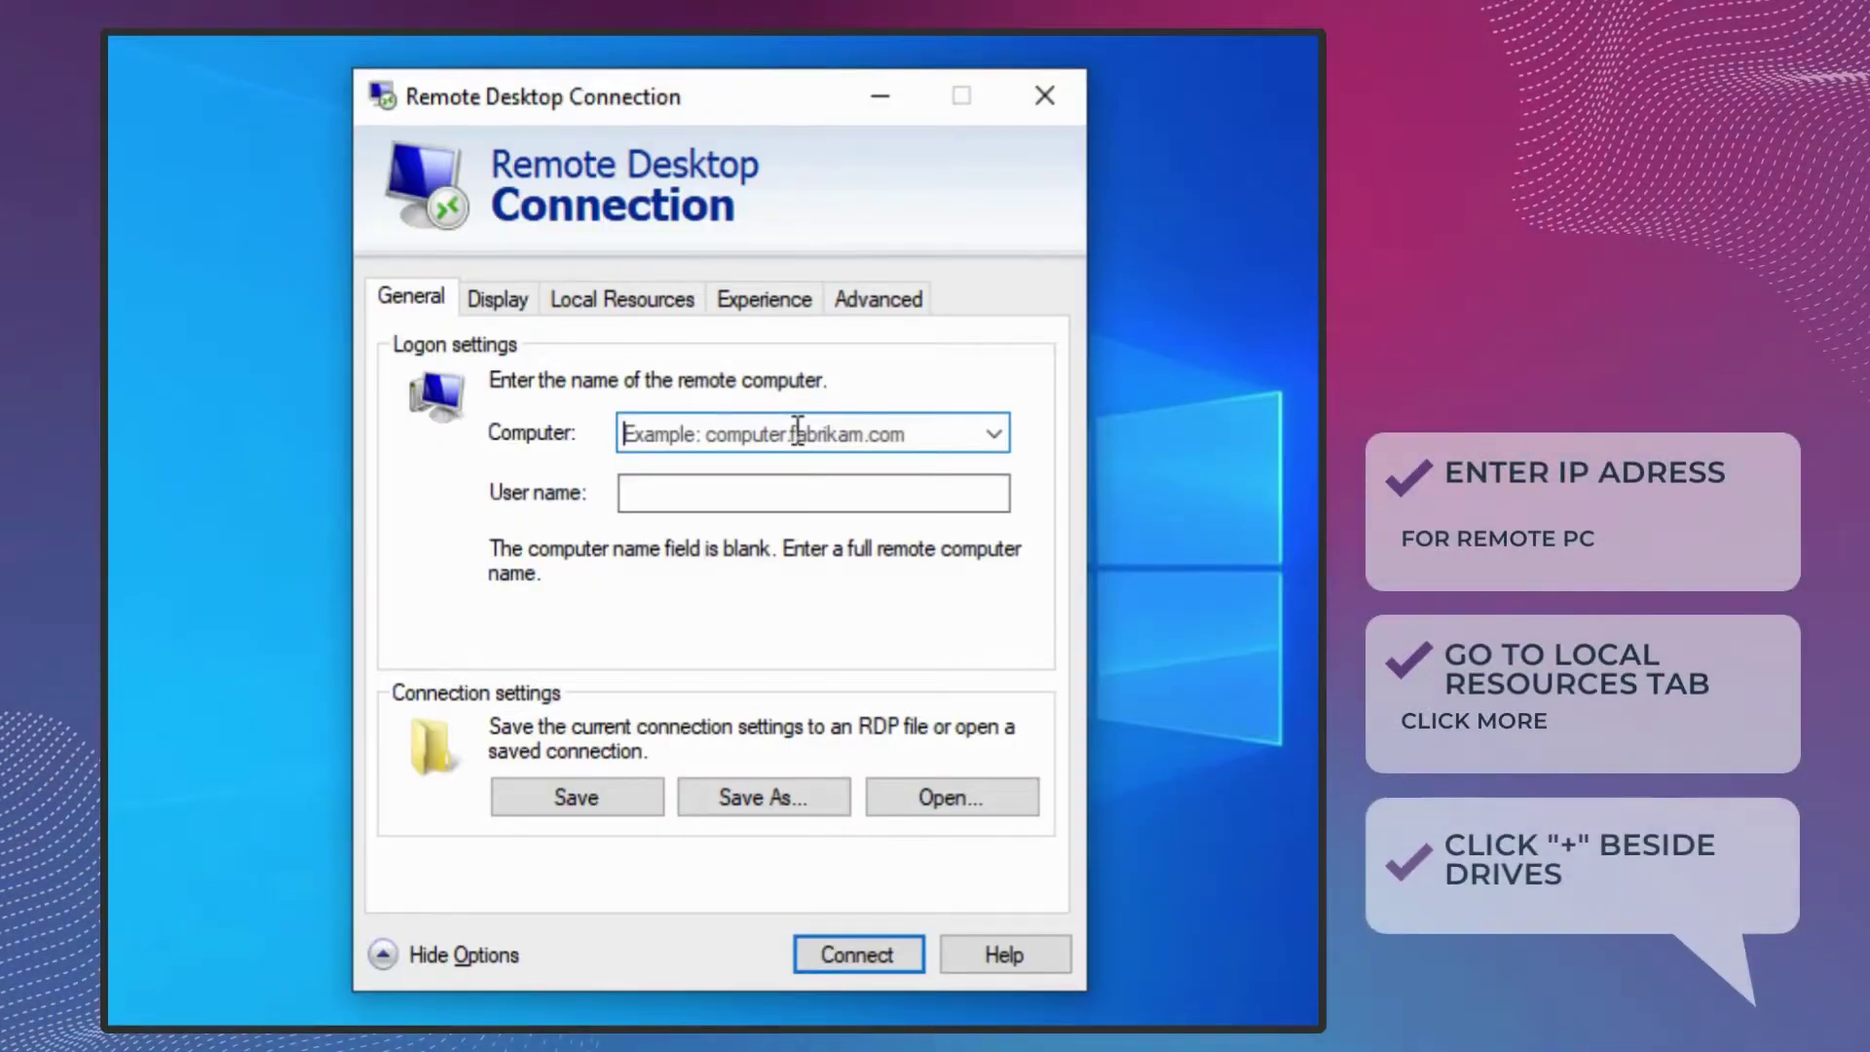
{"action": "type", "text": "35"}
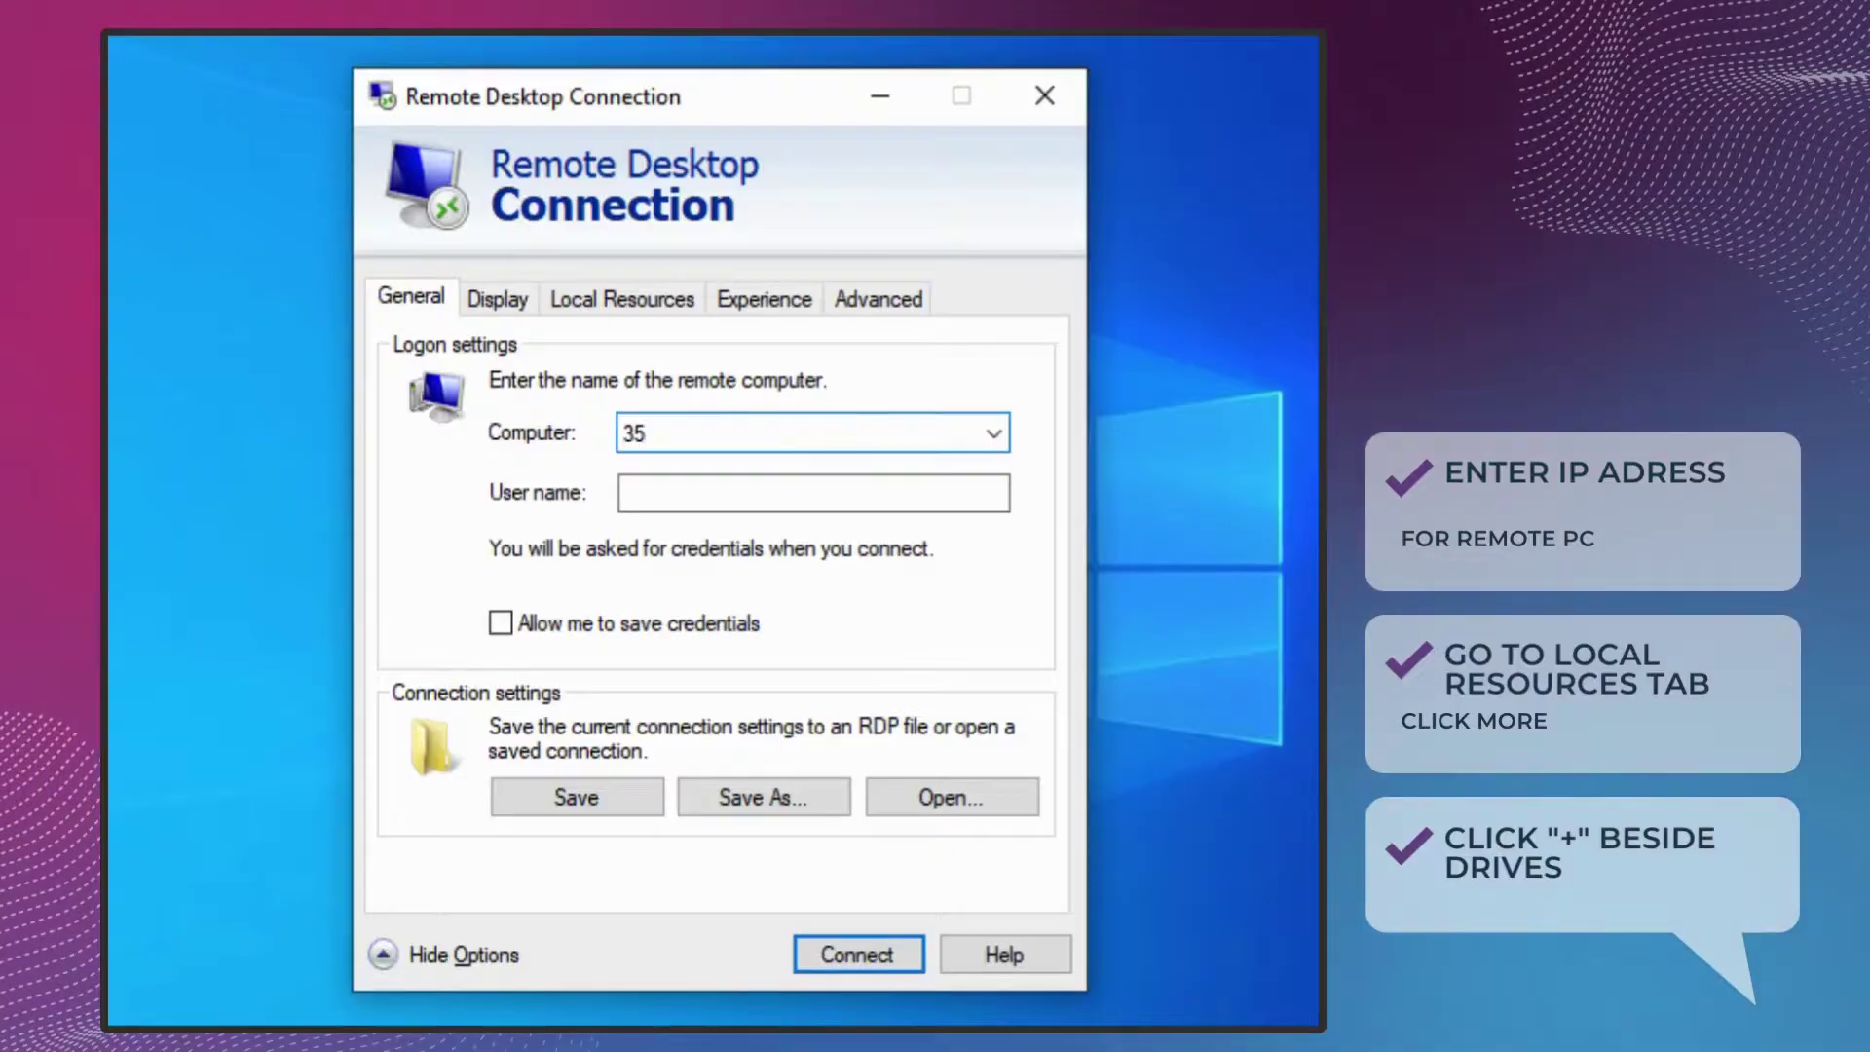
{"action": "type", "text": ".183."}
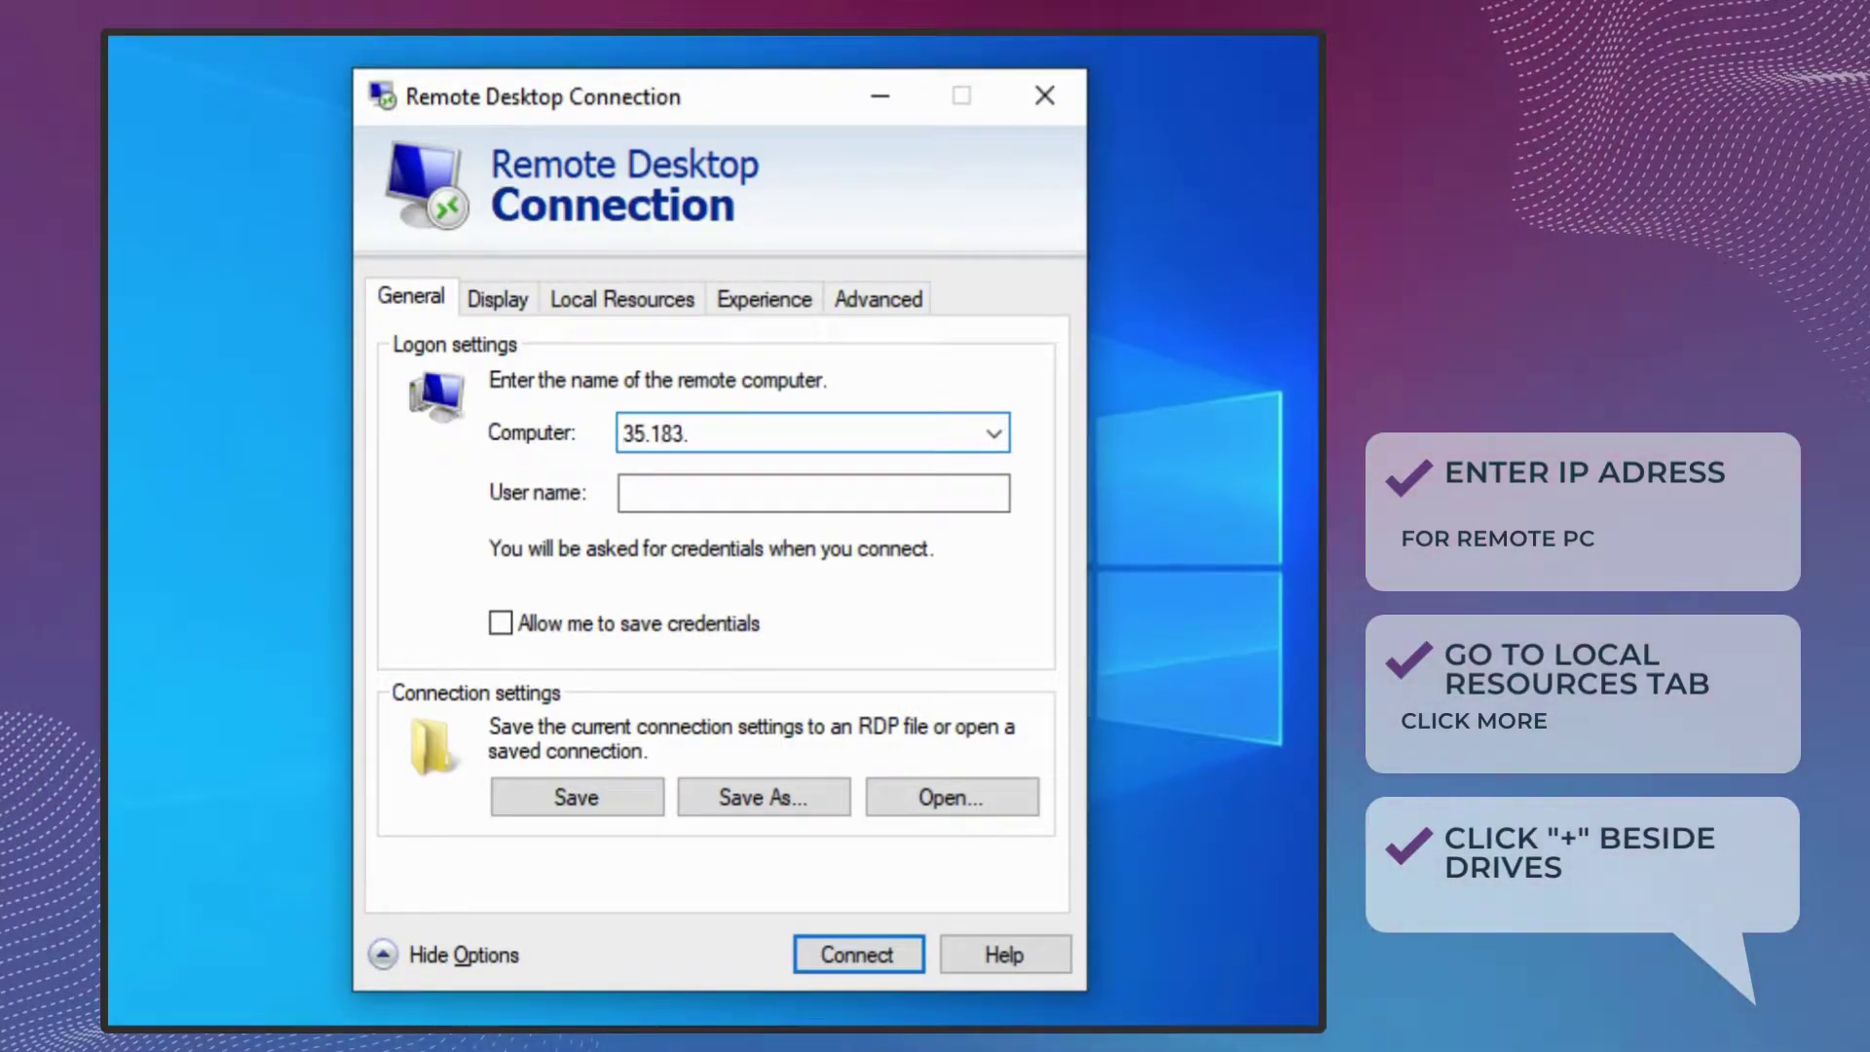
{"action": "type", "text": "245.139"}
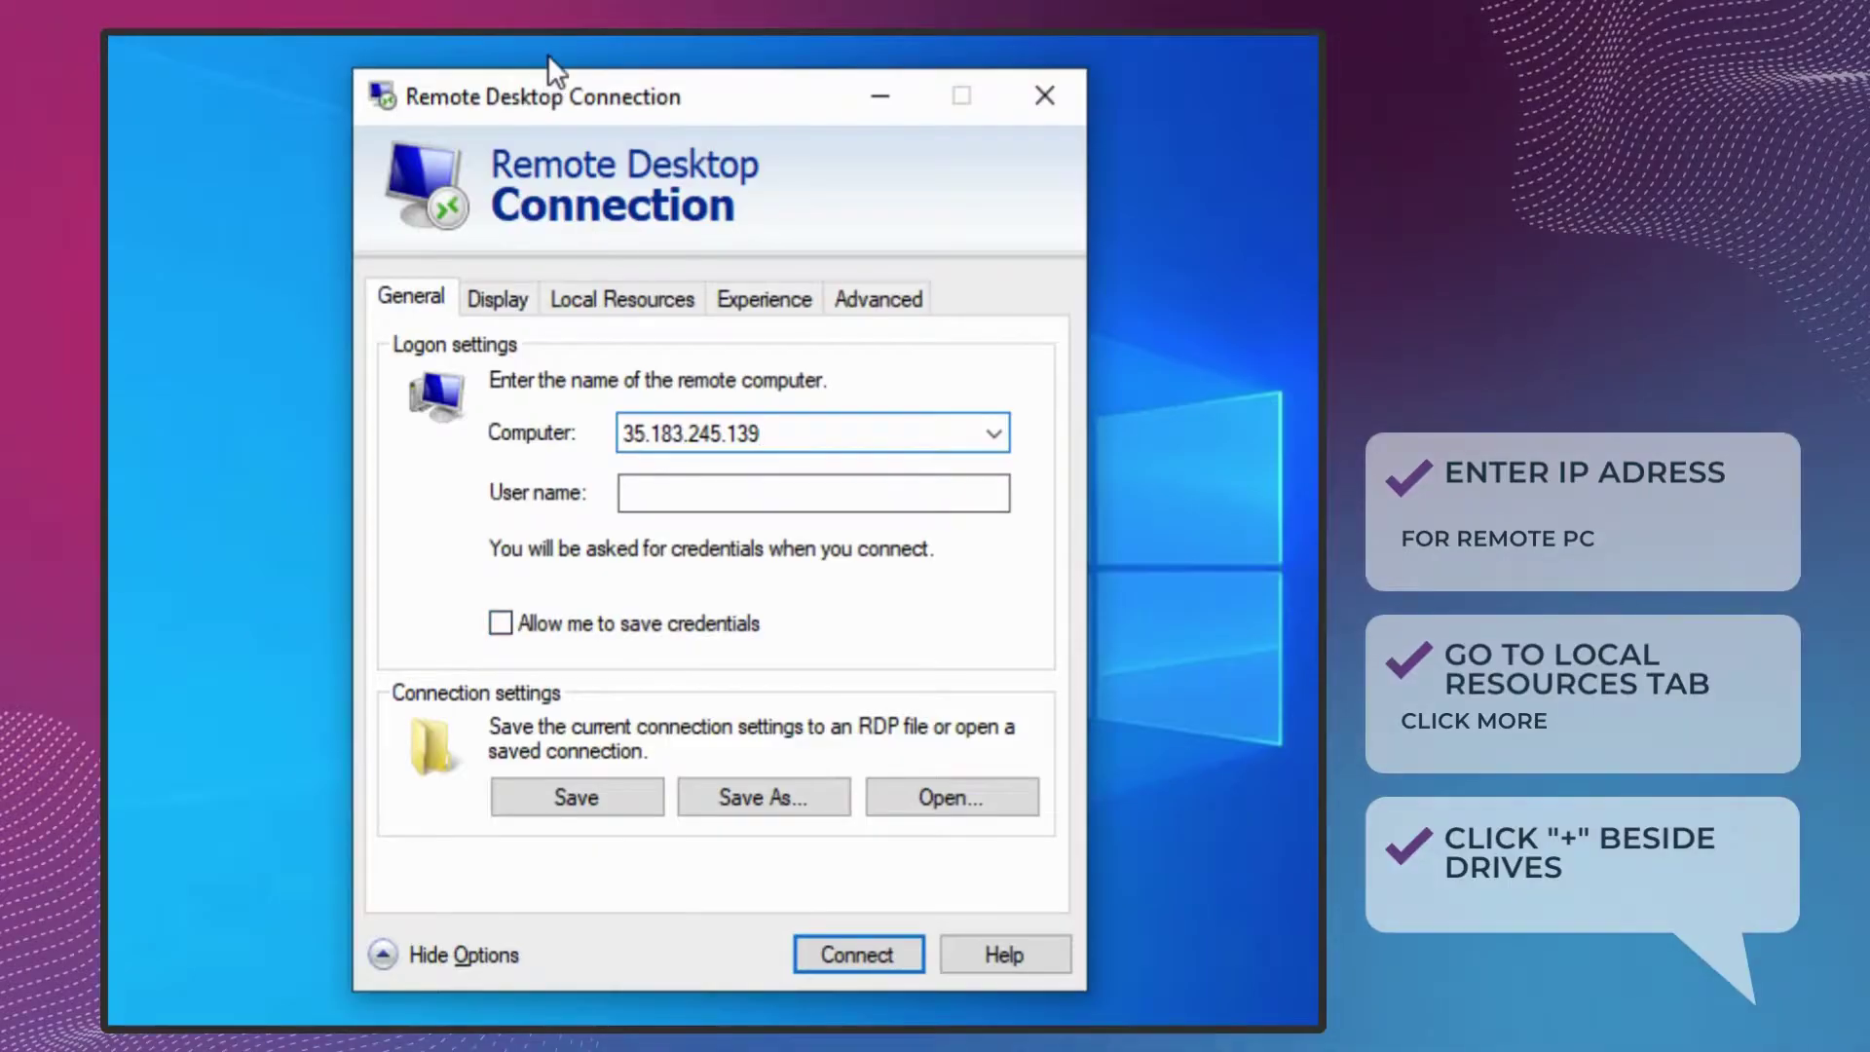
Under Local Resources > More..., expand Drives to reach the Technoconfig (E:) drive
{"action": "left_click", "coordinate": [638, 311]}
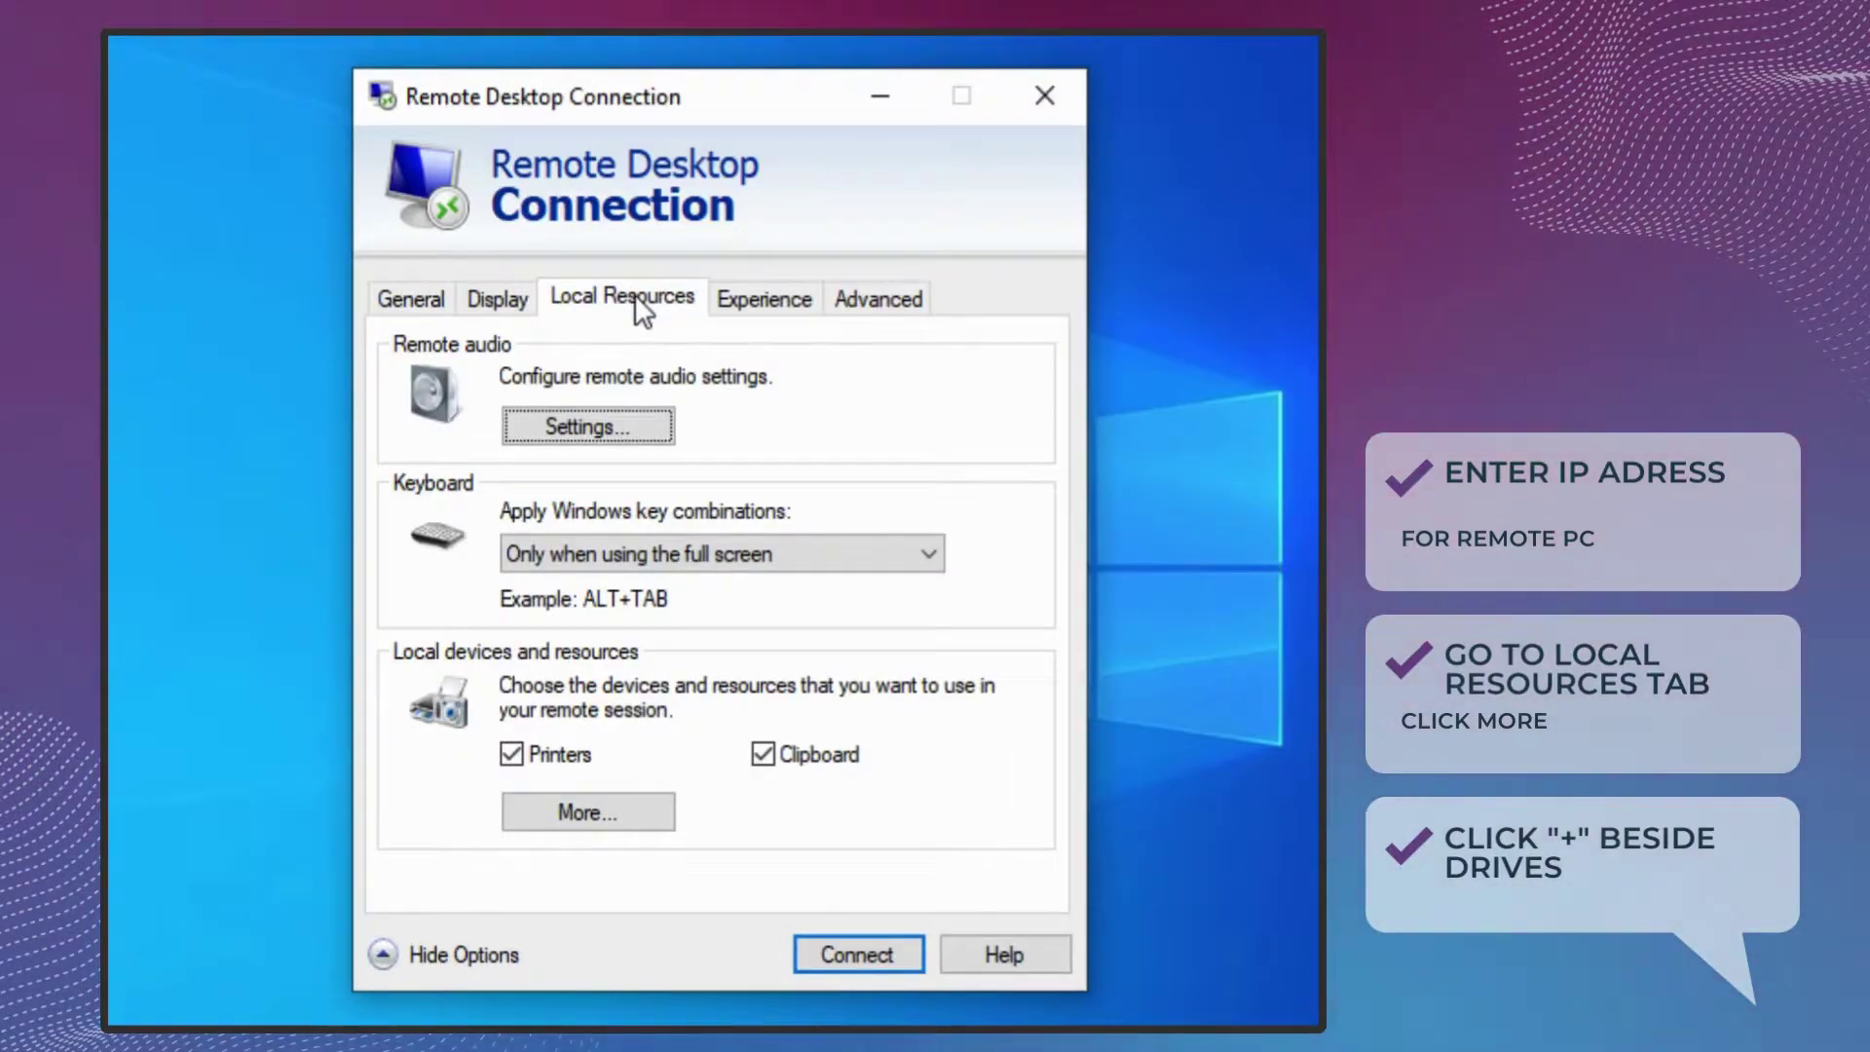
{"action": "left_click", "coordinate": [554, 800]}
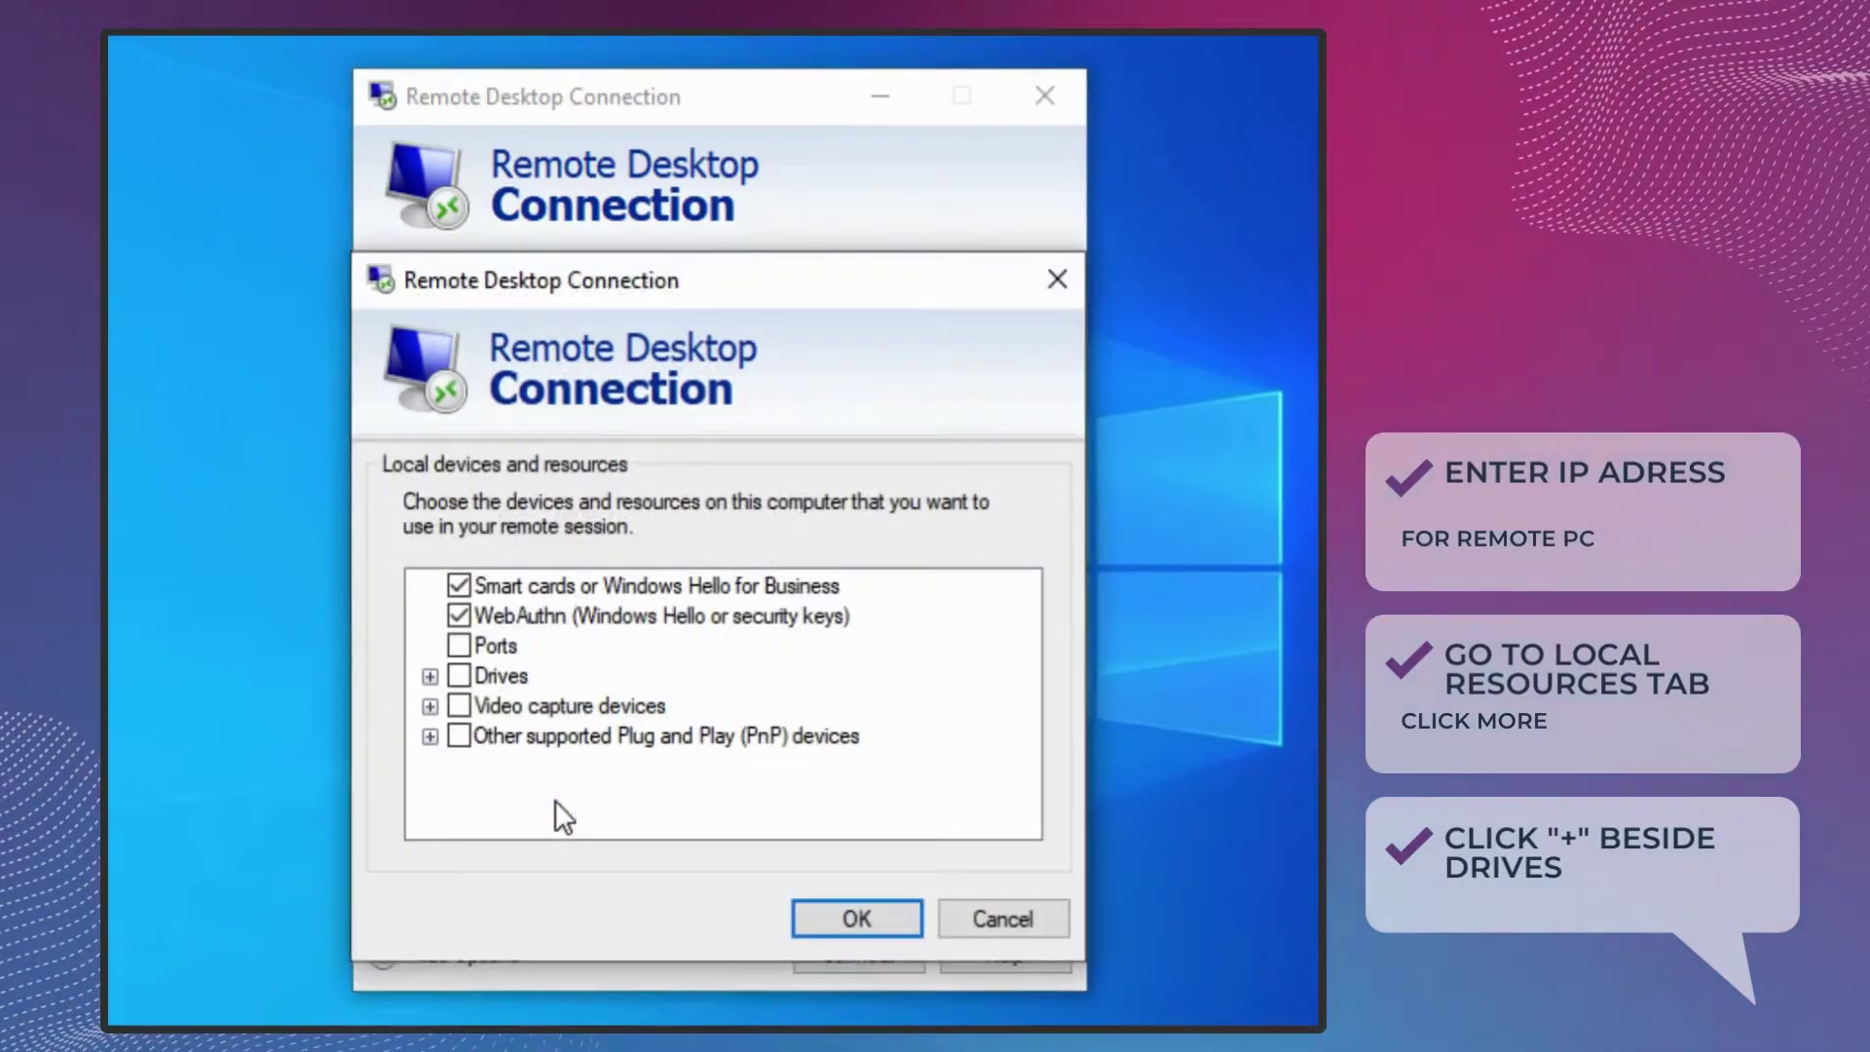
{"action": "left_click", "coordinate": [429, 676]}
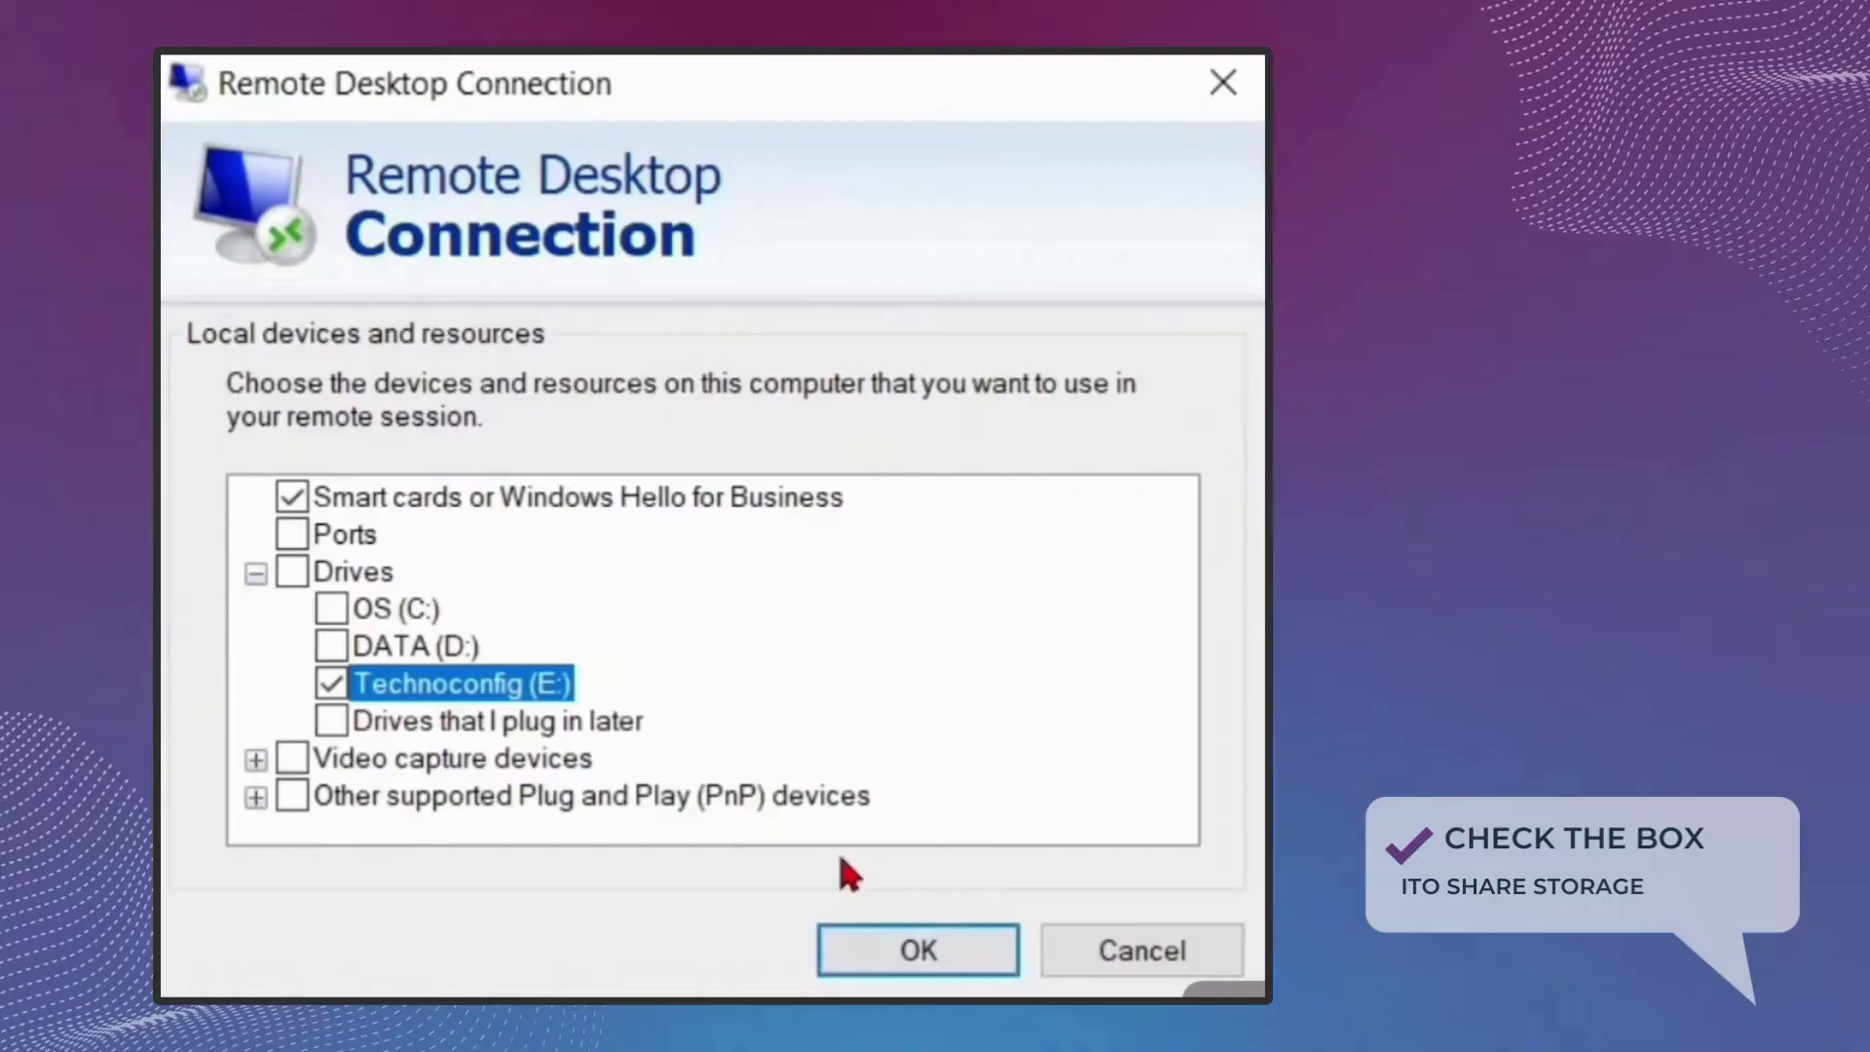
Confirm E drive sharing, paste the administrator password and submit the credentials
{"action": "left_click", "coordinate": [881, 957]}
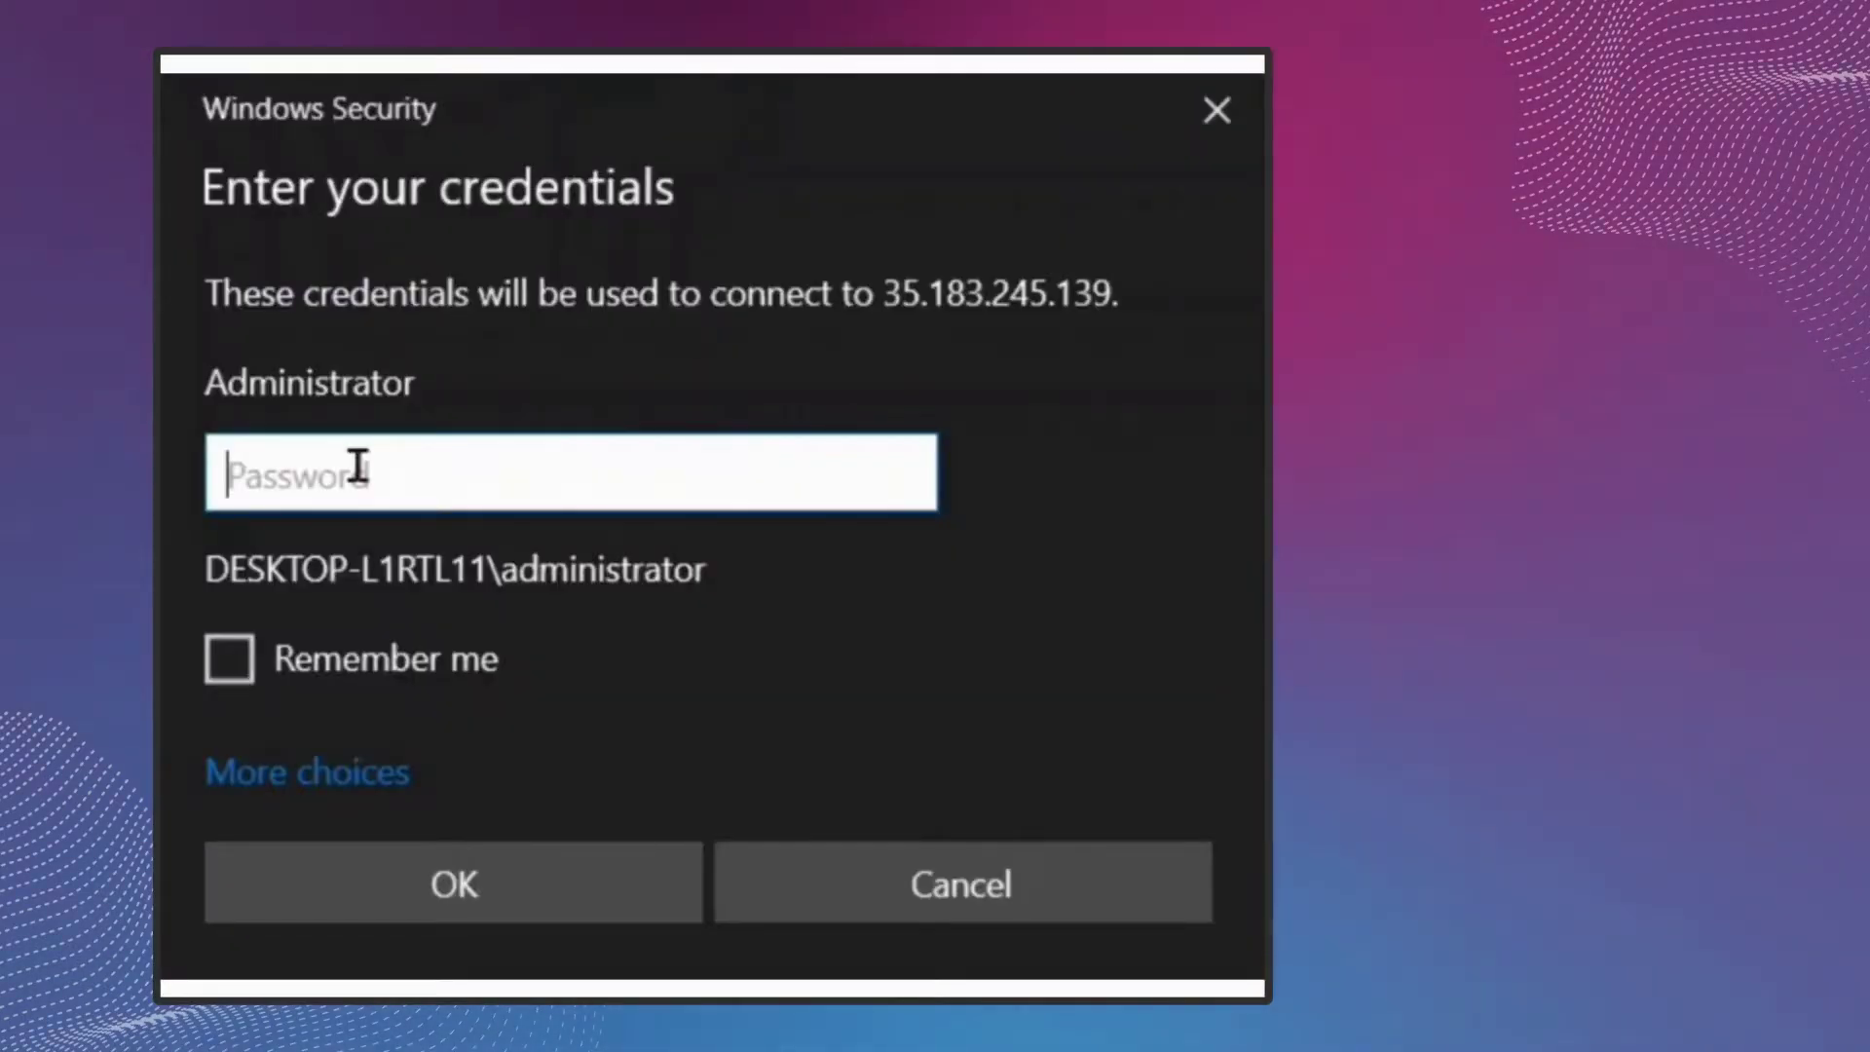
{"action": "right_click", "coordinate": [358, 468]}
{"action": "left_click", "coordinate": [467, 514]}
{"action": "double_click", "coordinate": [689, 467]}
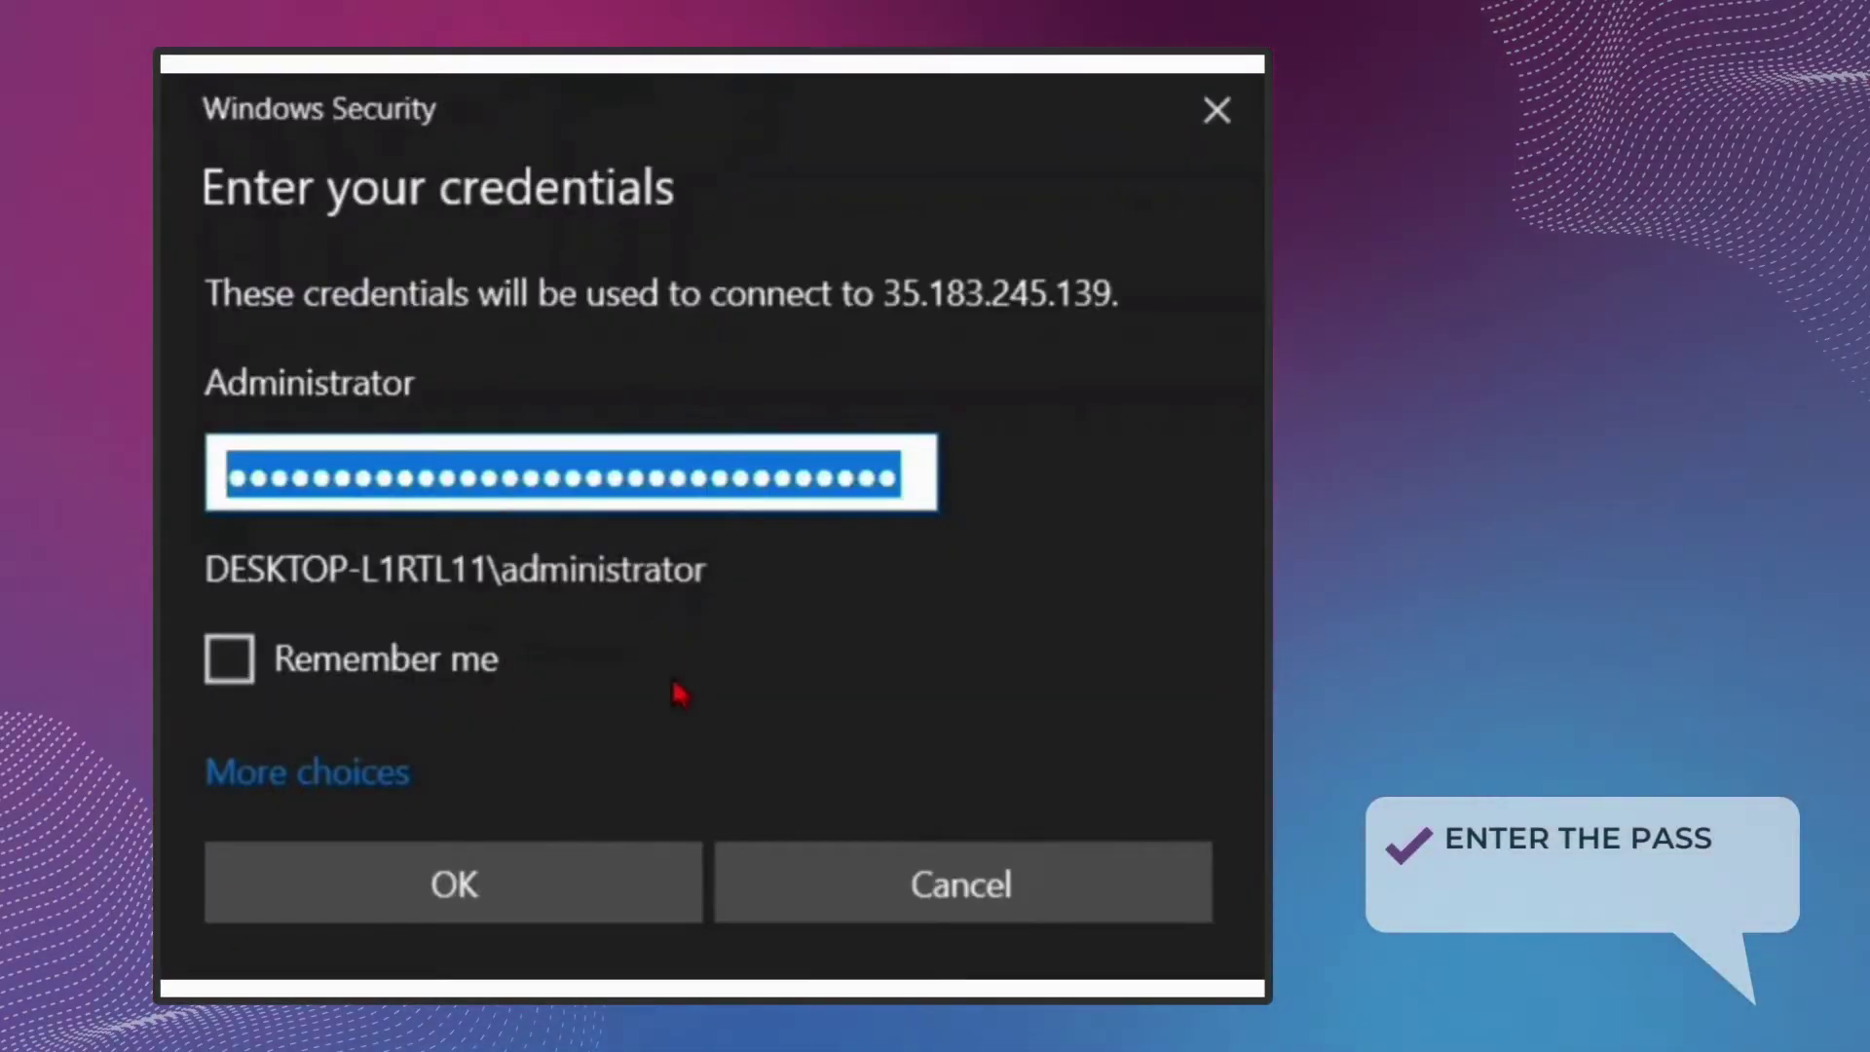
{"action": "left_click", "coordinate": [529, 915]}
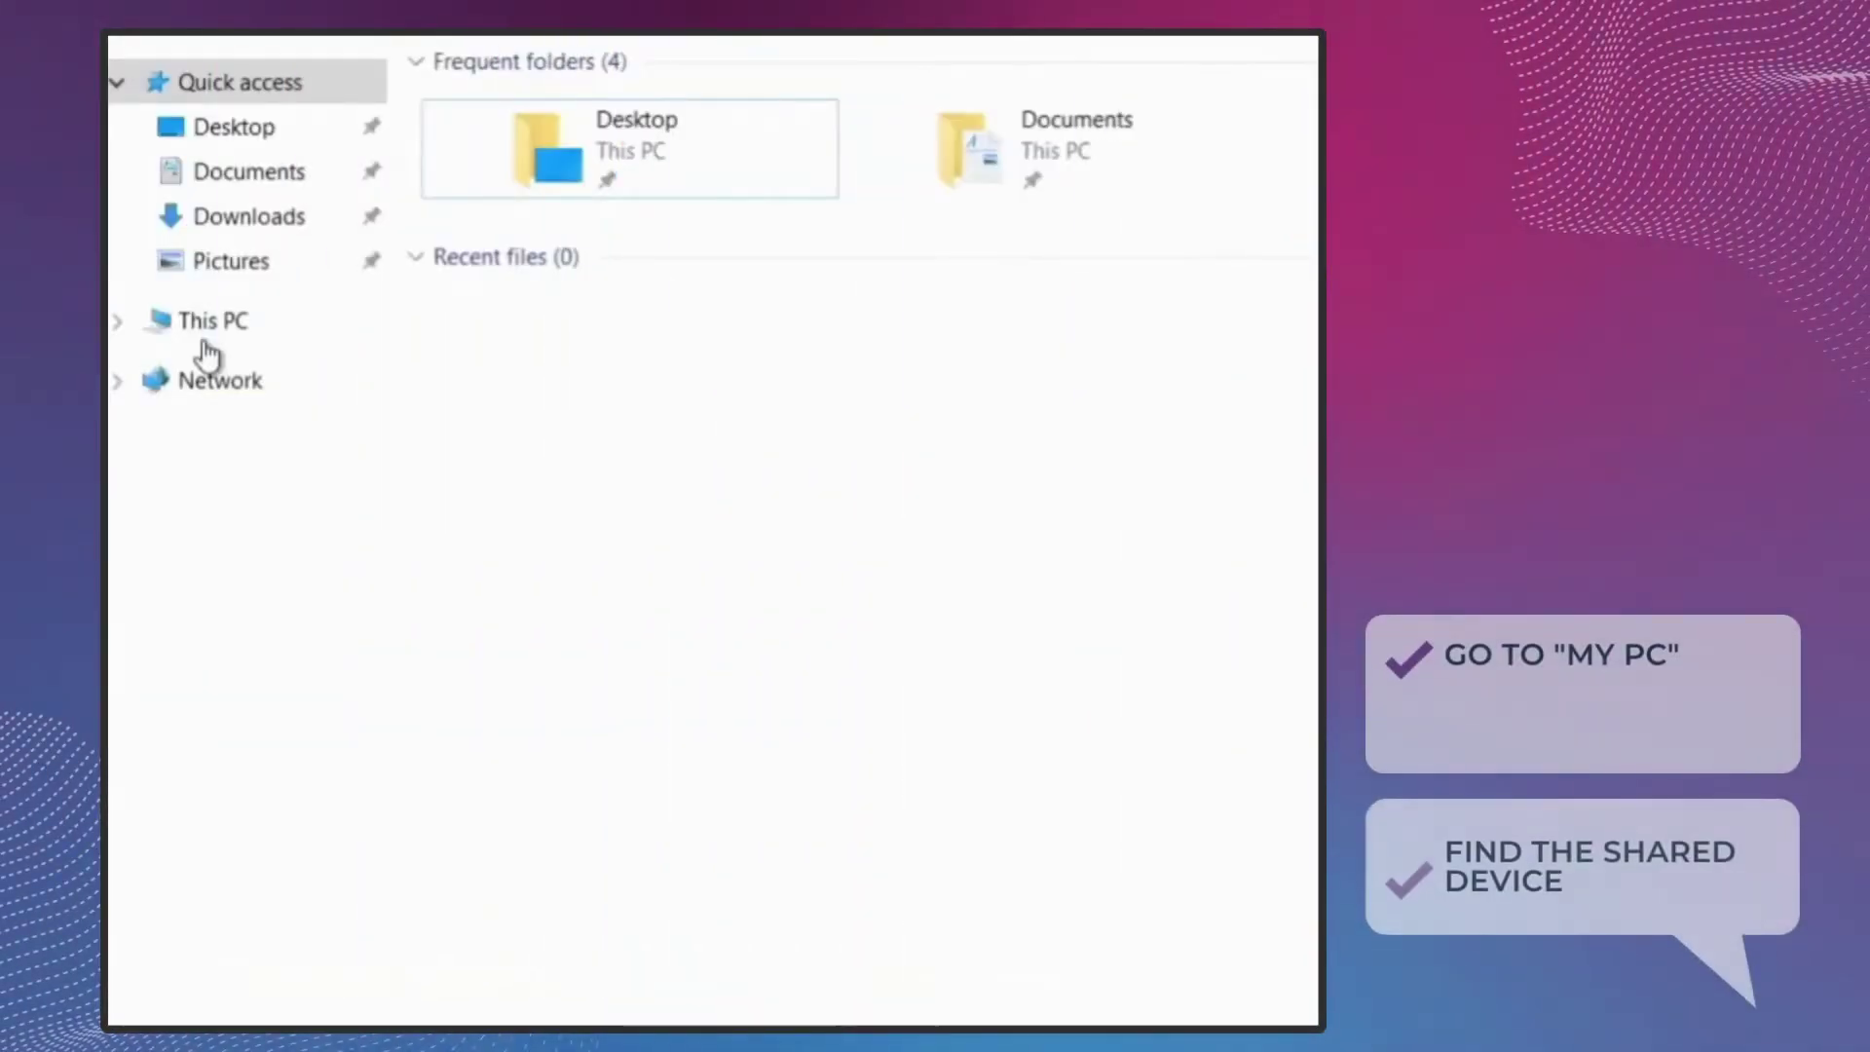
Copy the Passwords file from E on DESKTOP-L1RTL11 and paste it onto the remote desktop
{"action": "left_click", "coordinate": [209, 336]}
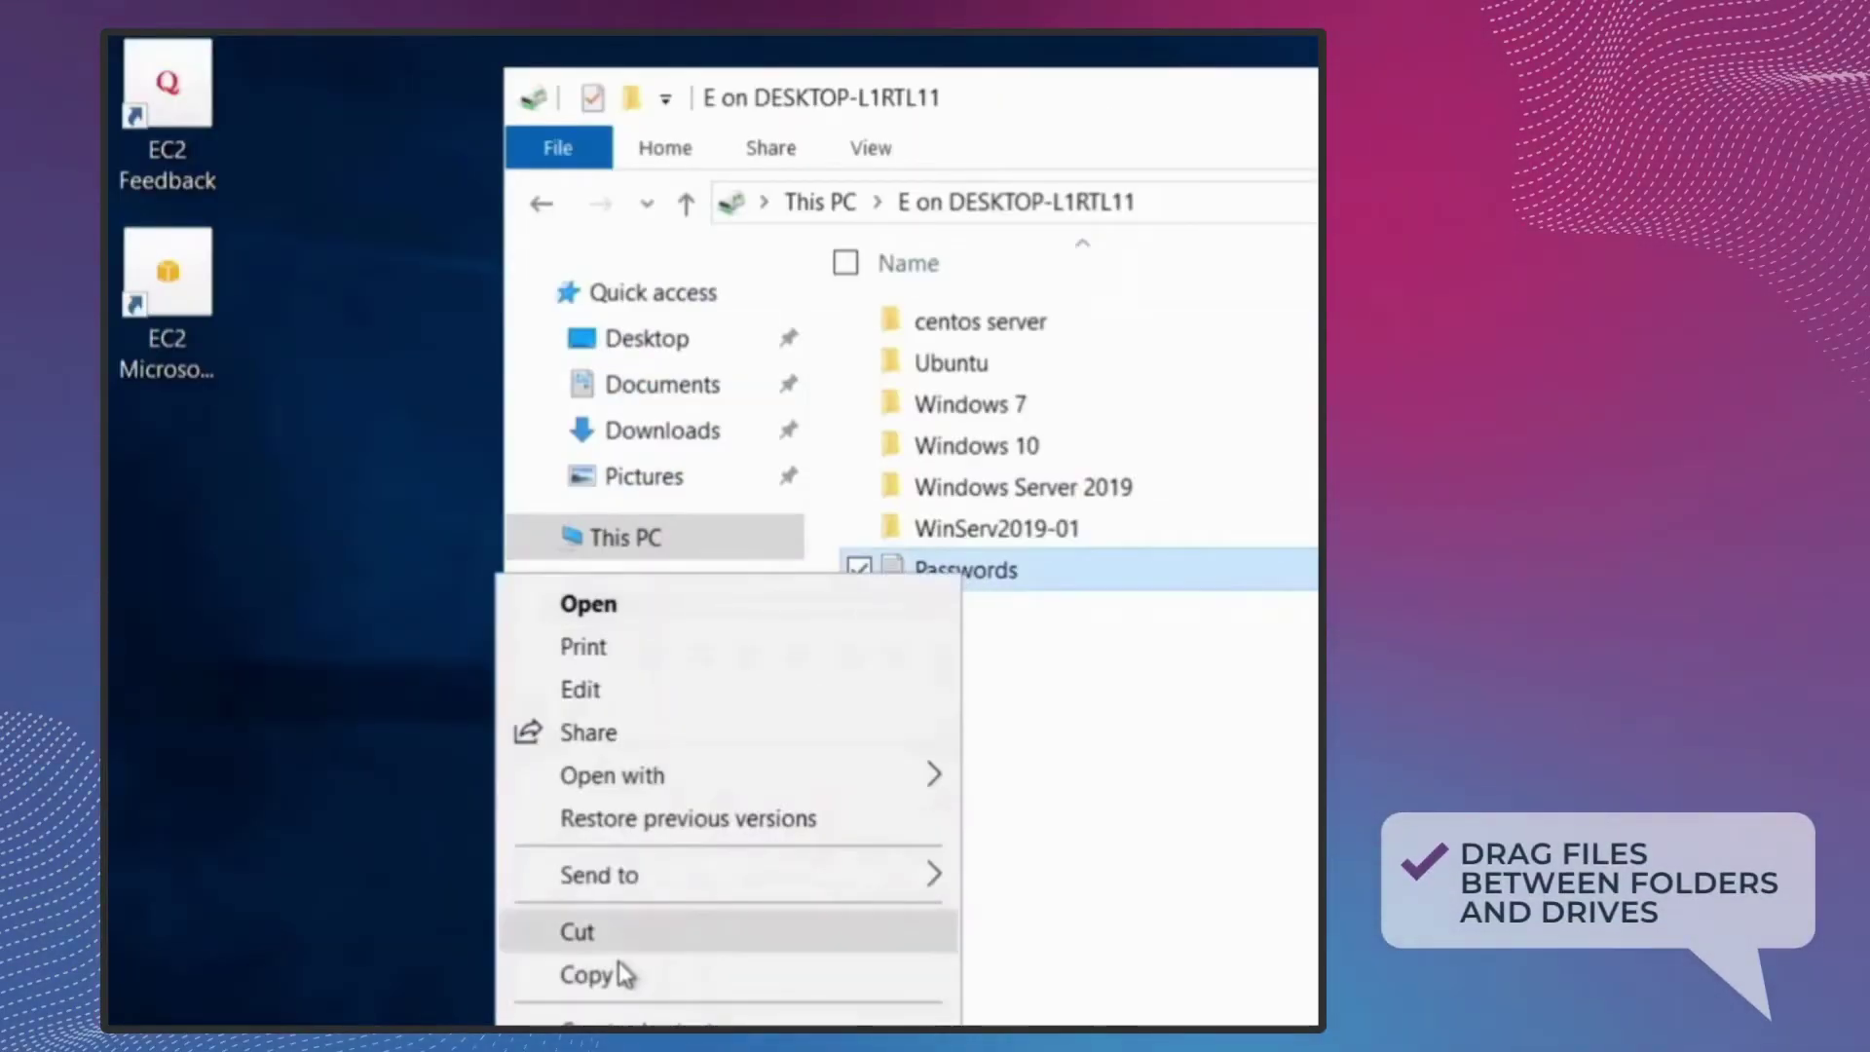
{"action": "left_click", "coordinate": [616, 972]}
{"action": "right_click", "coordinate": [301, 598]}
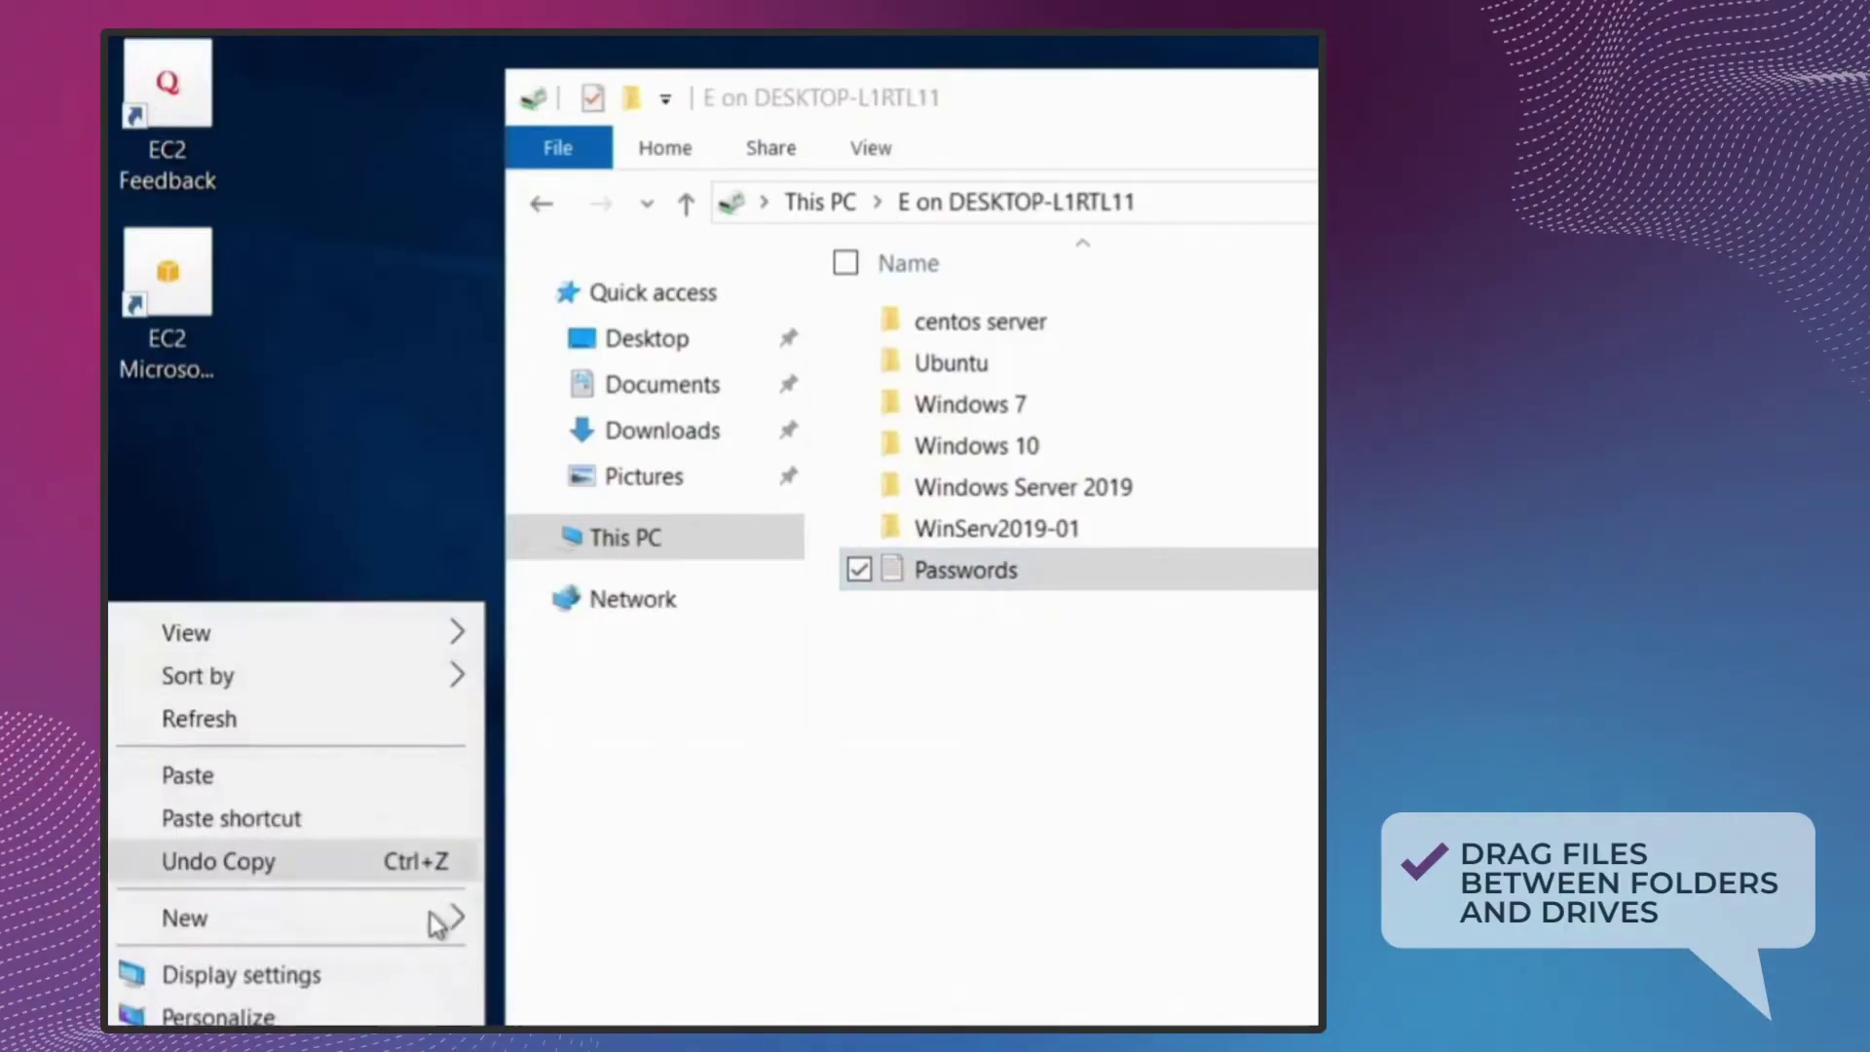
{"action": "left_click", "coordinate": [257, 776]}
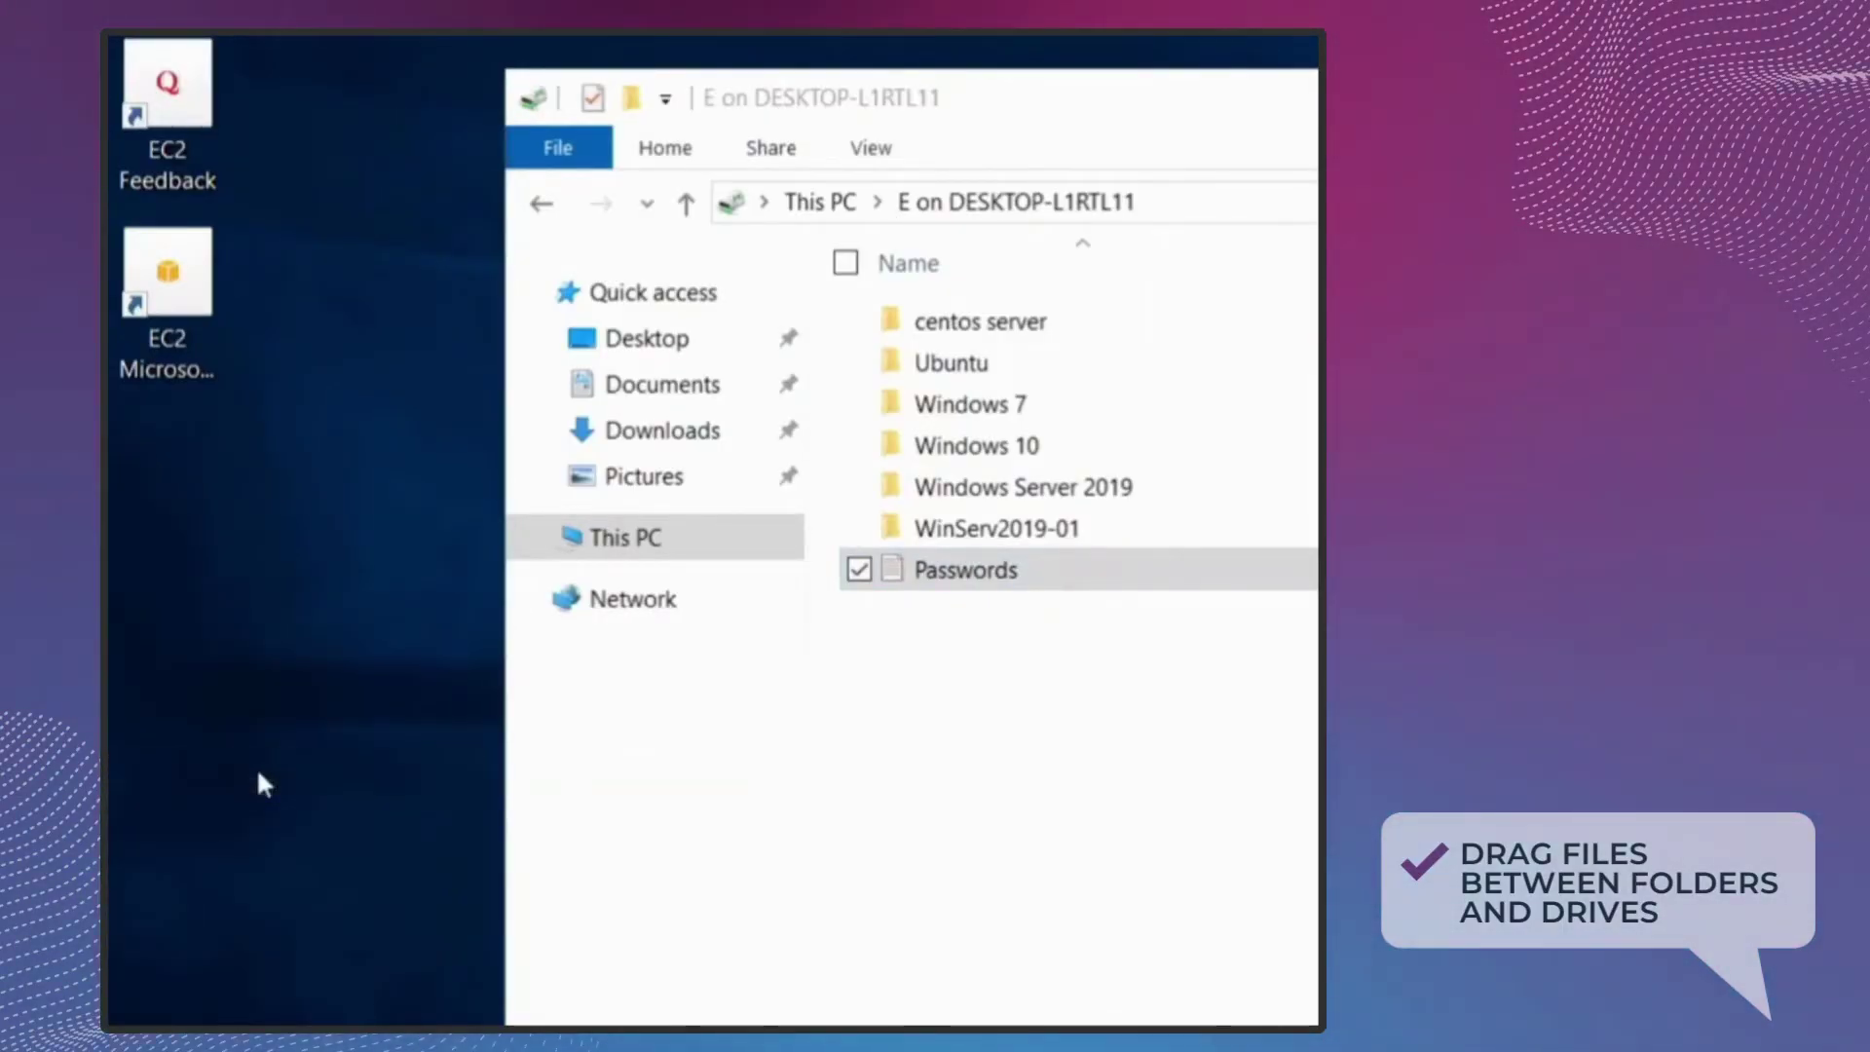